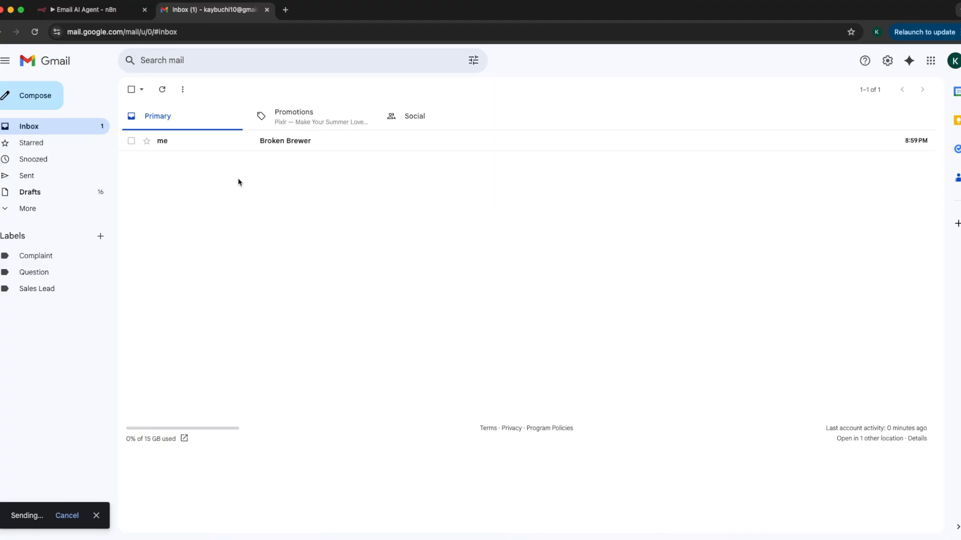
# Read the Broken Brewer email, switch to the Email AI Agent workflow in n8n and execute it.
pyautogui.click(279, 144)
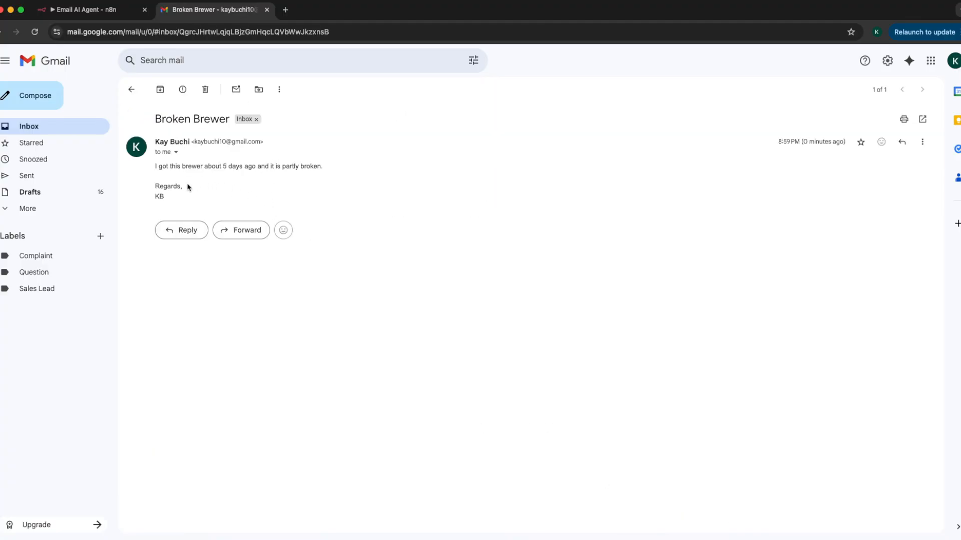
pyautogui.click(88, 11)
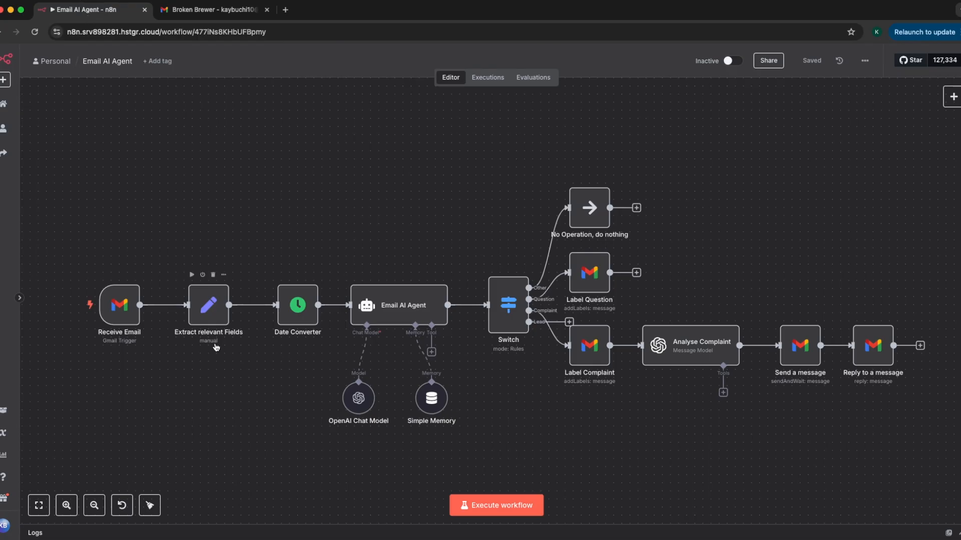
pyautogui.click(505, 514)
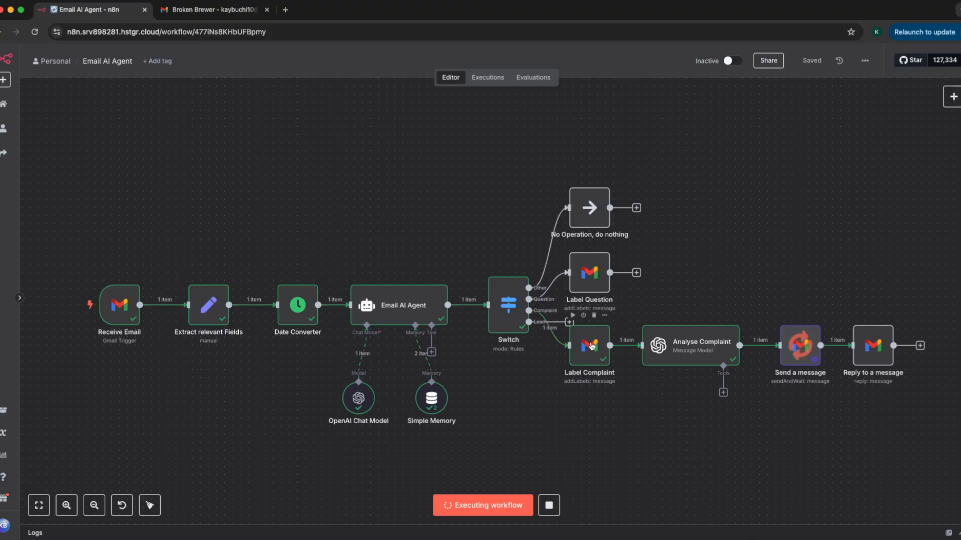
# Check in the Gmail inbox which label the Broken Brewer email received, and return to the n8n workflow.
pyautogui.click(212, 12)
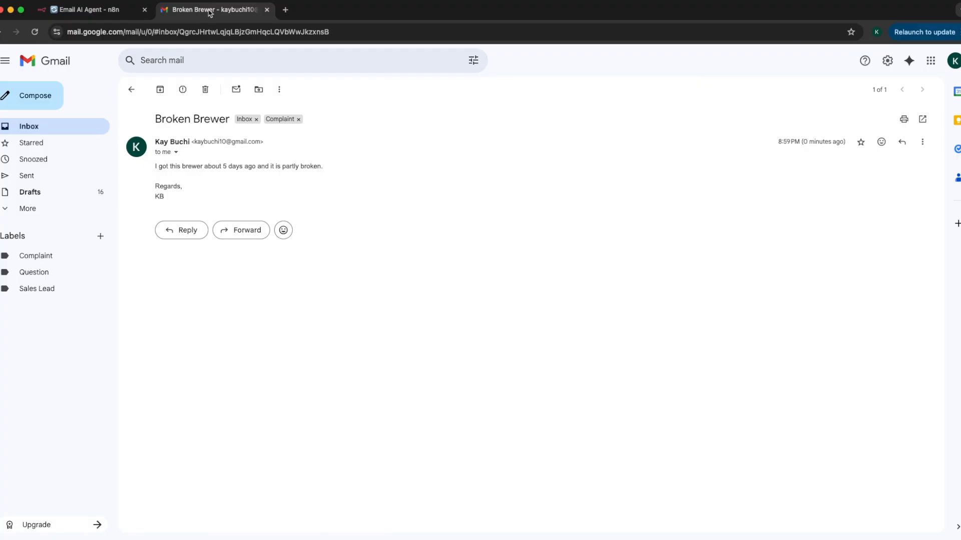
pyautogui.click(83, 126)
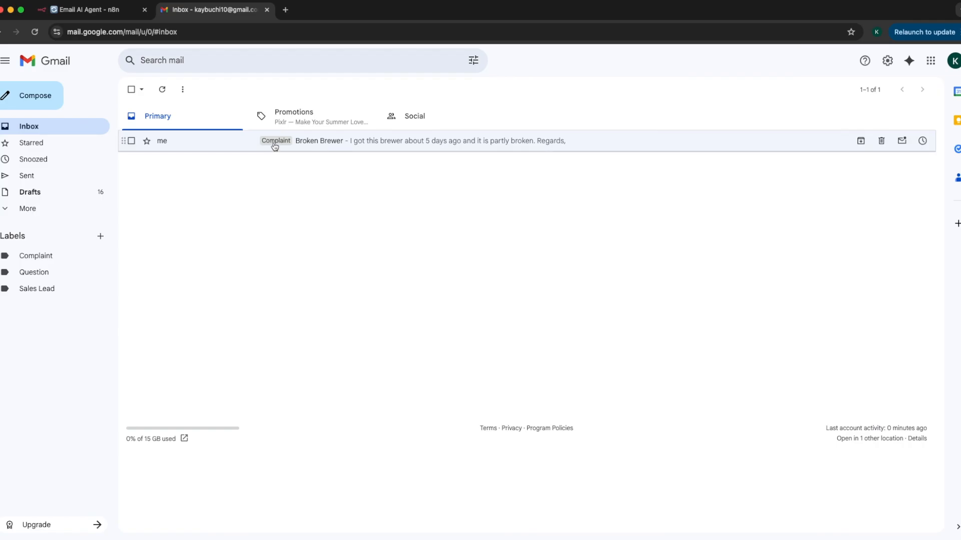
pyautogui.click(107, 11)
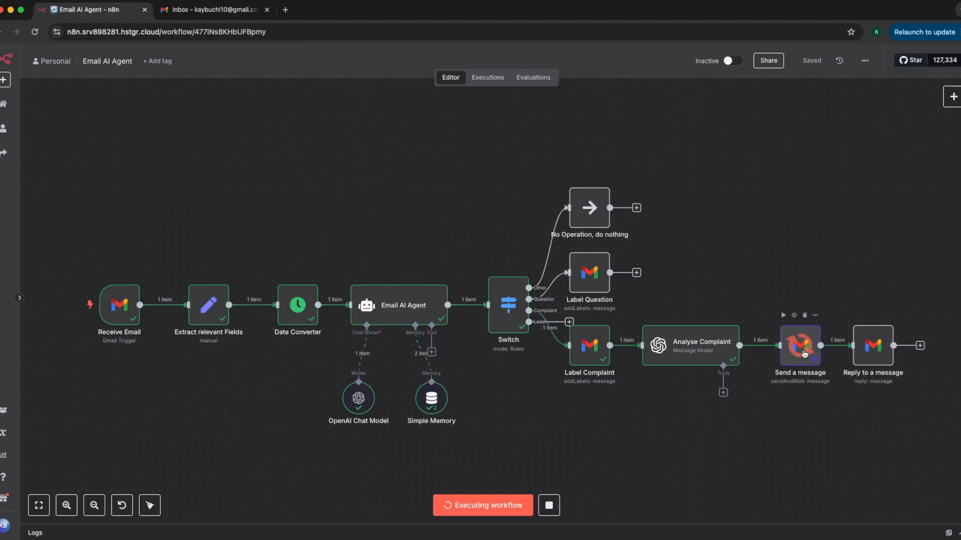
# Open the Approval Required email in Gmail, review the client details and generated response, and approve the reply.
pyautogui.click(233, 15)
pyautogui.click(78, 128)
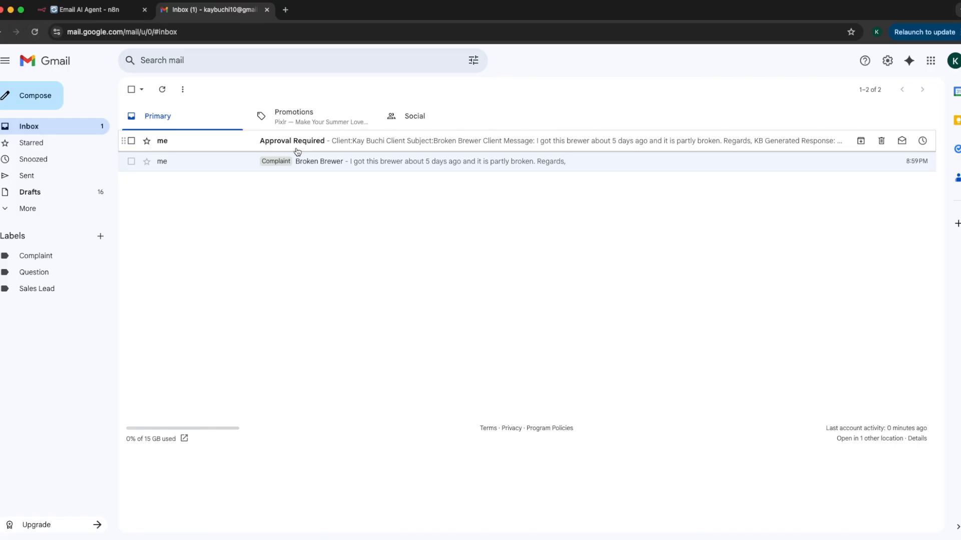
pyautogui.click(389, 145)
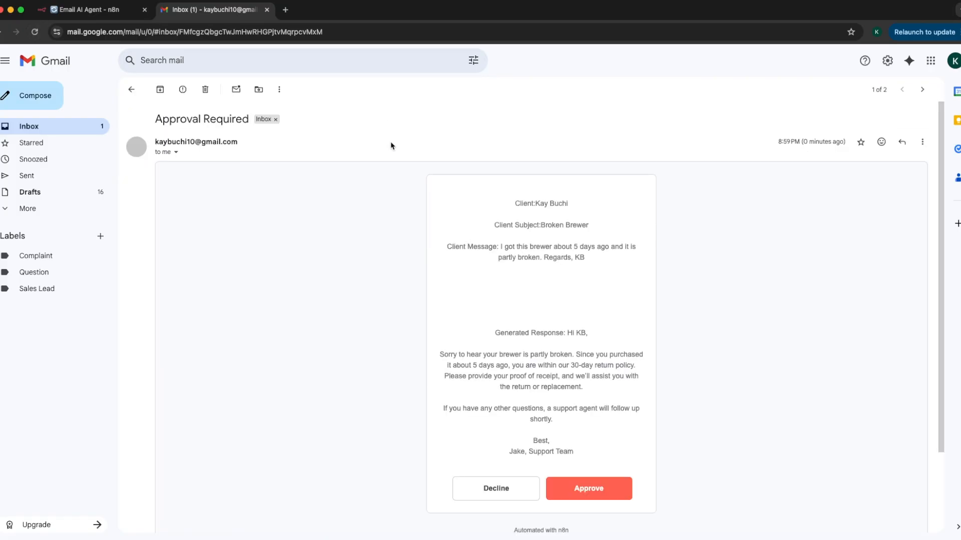
pyautogui.moveTo(535, 203); pyautogui.dragTo(572, 207)
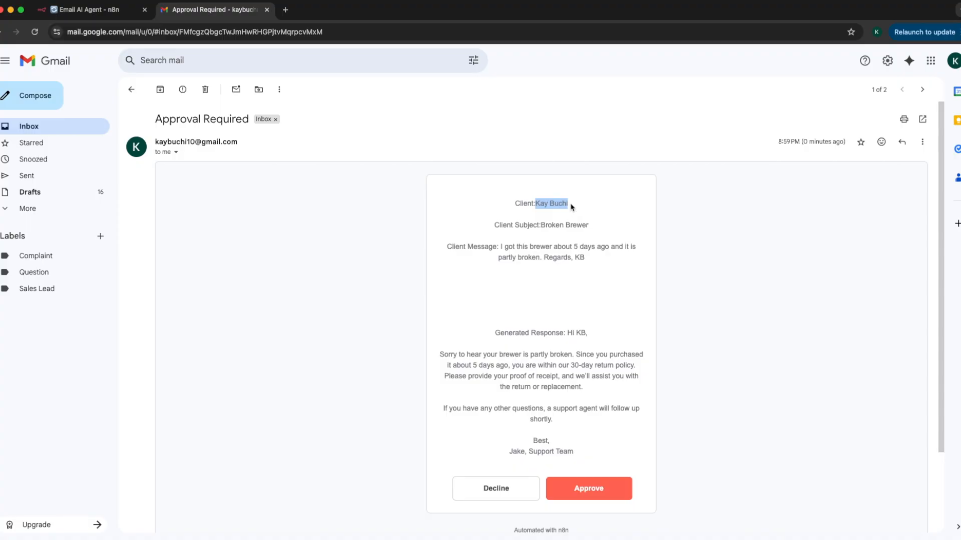
pyautogui.click(540, 224)
pyautogui.click(507, 249)
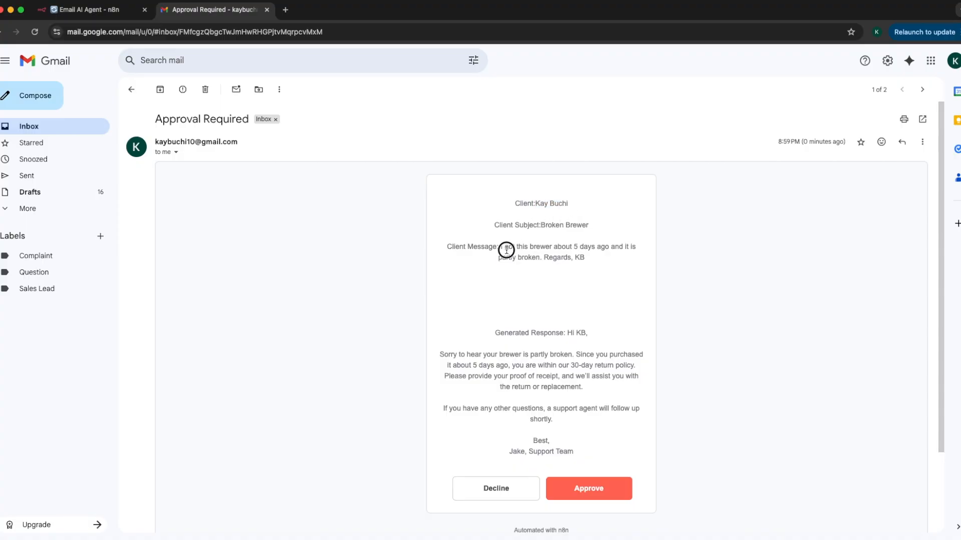
pyautogui.moveTo(568, 333); pyautogui.dragTo(602, 426)
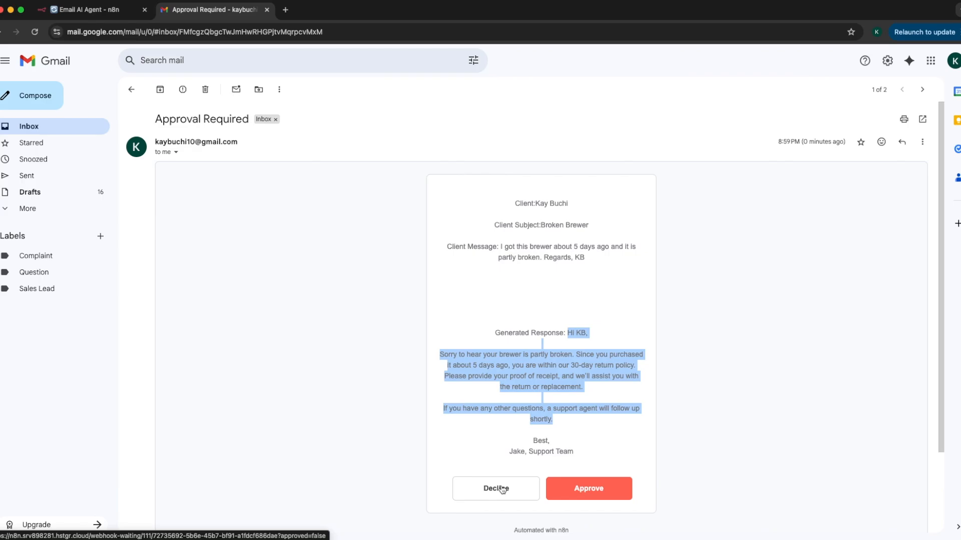
pyautogui.click(569, 496)
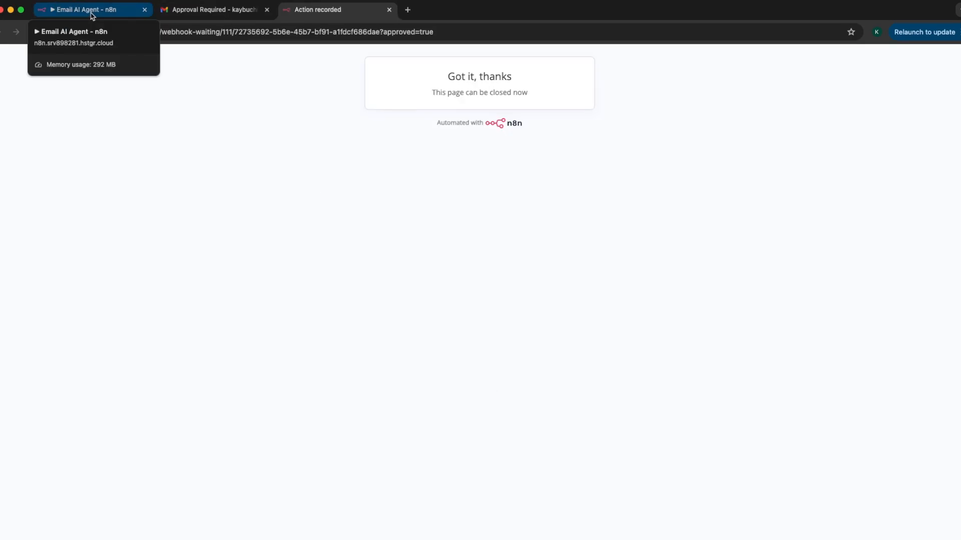
# Check the workflow run in n8n, and read the reply in Gmail's Broken Brewer thread.
pyautogui.click(92, 12)
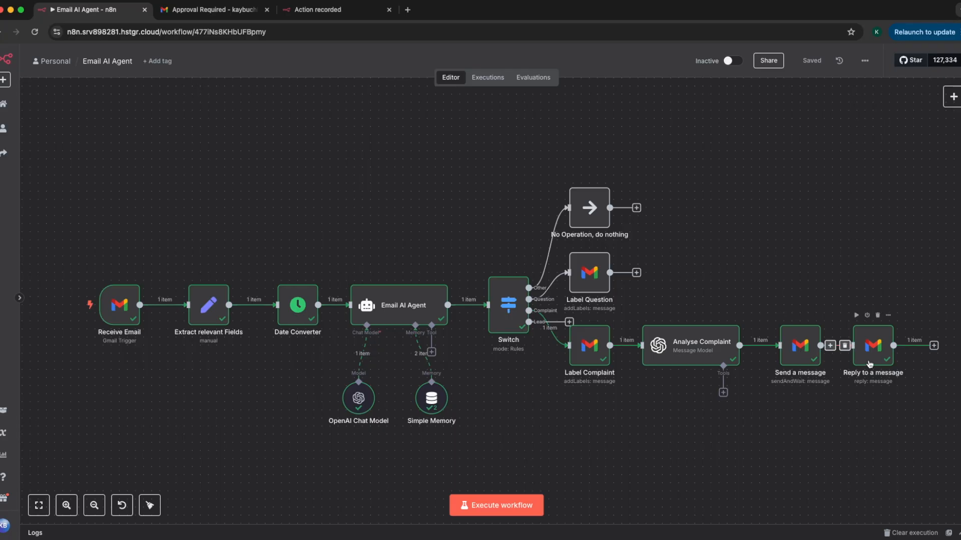
pyautogui.click(210, 9)
pyautogui.click(79, 131)
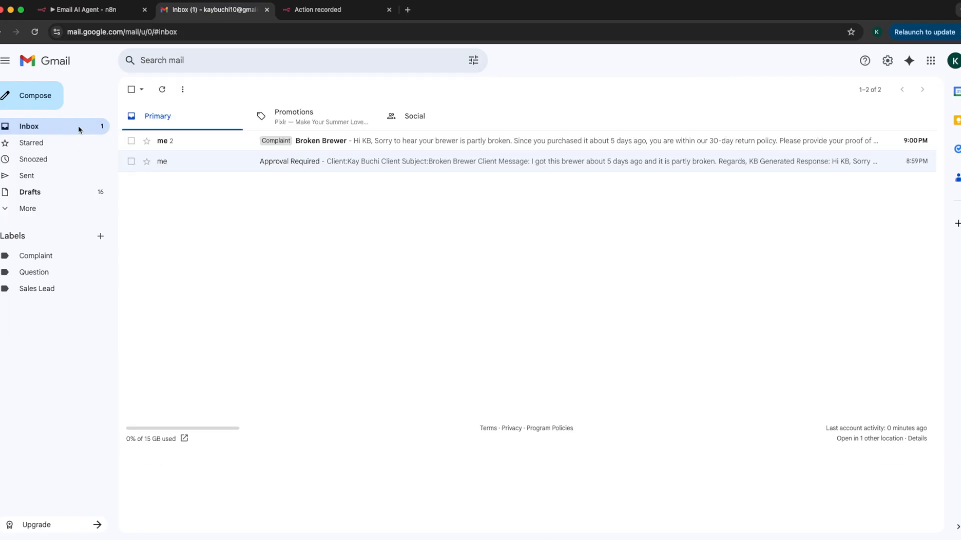
pyautogui.click(393, 144)
pyautogui.moveTo(152, 210); pyautogui.dragTo(381, 271)
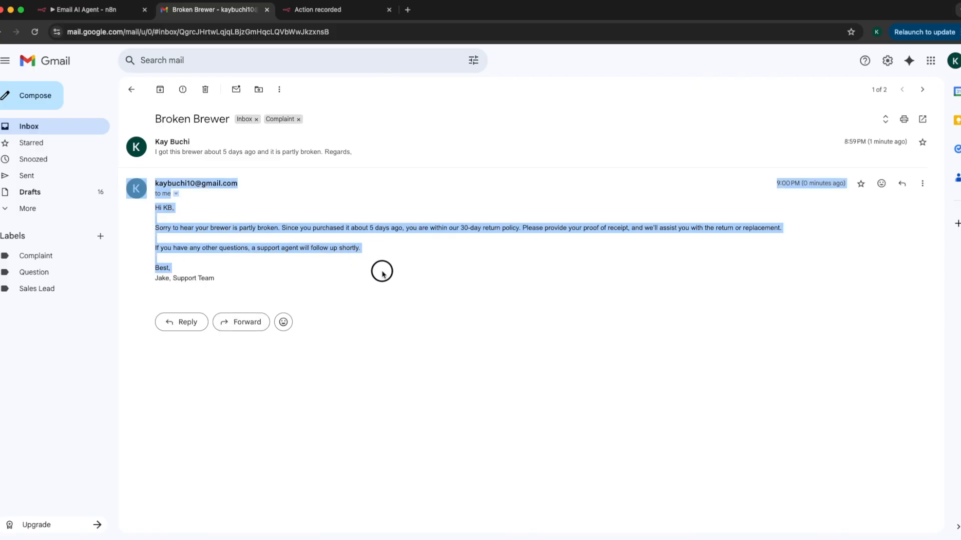
pyautogui.click(381, 282)
# Examine the Receive Email trigger's settings in n8n and its new Gmail OAuth2 credential form, discarding the form without saving.
pyautogui.click(83, 6)
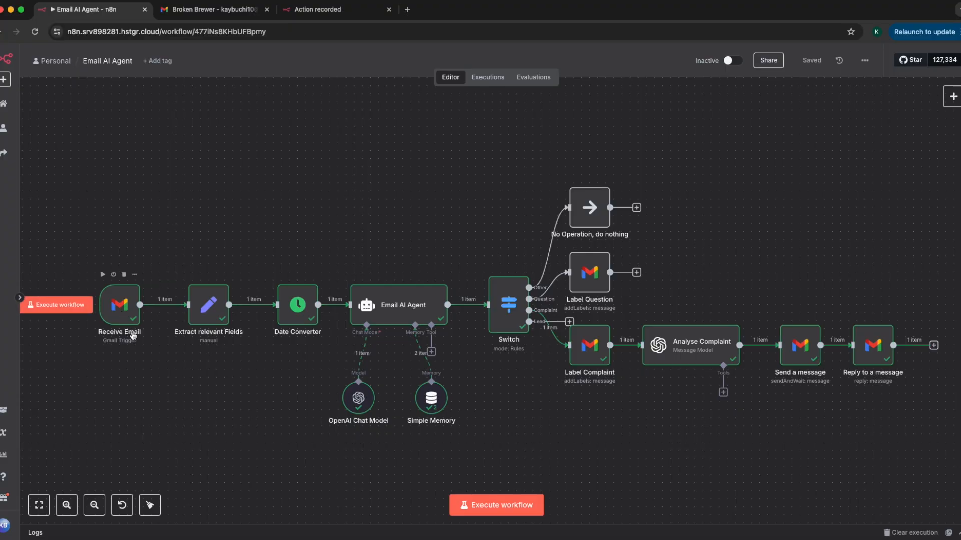
pyautogui.doubleClick(123, 317)
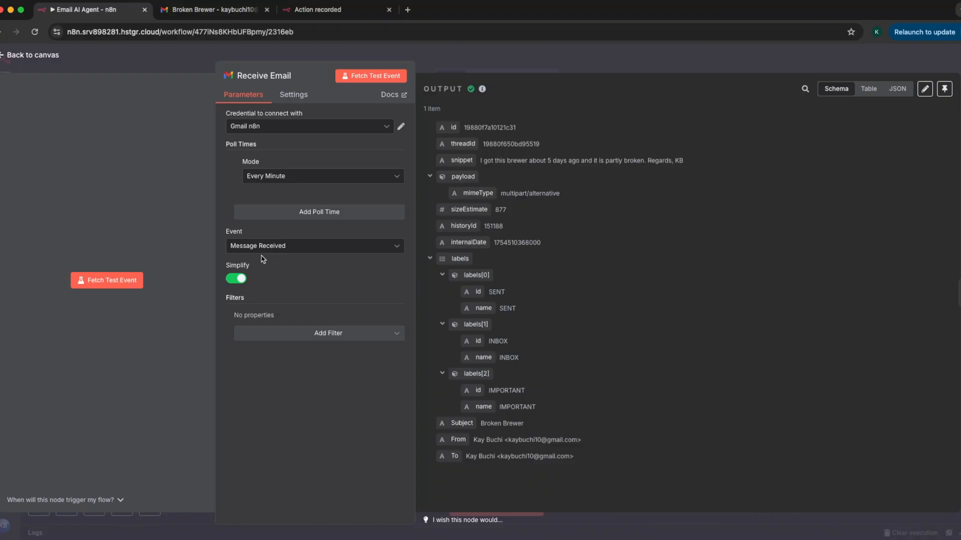
pyautogui.click(252, 127)
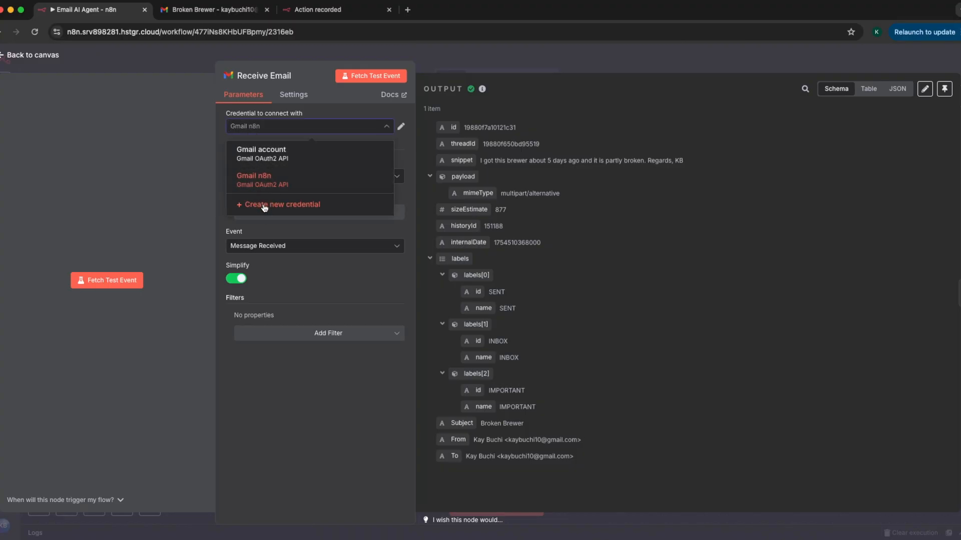
pyautogui.click(265, 208)
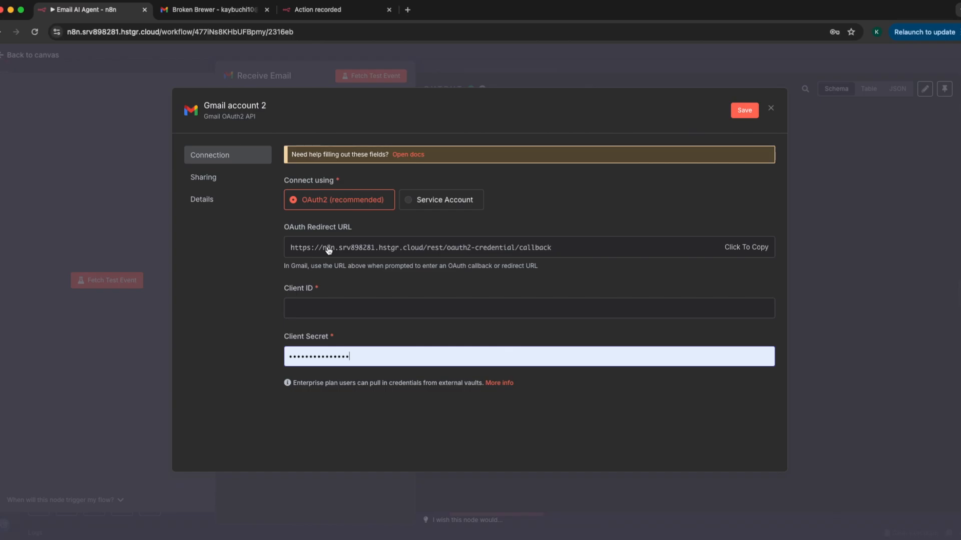
pyautogui.click(635, 87)
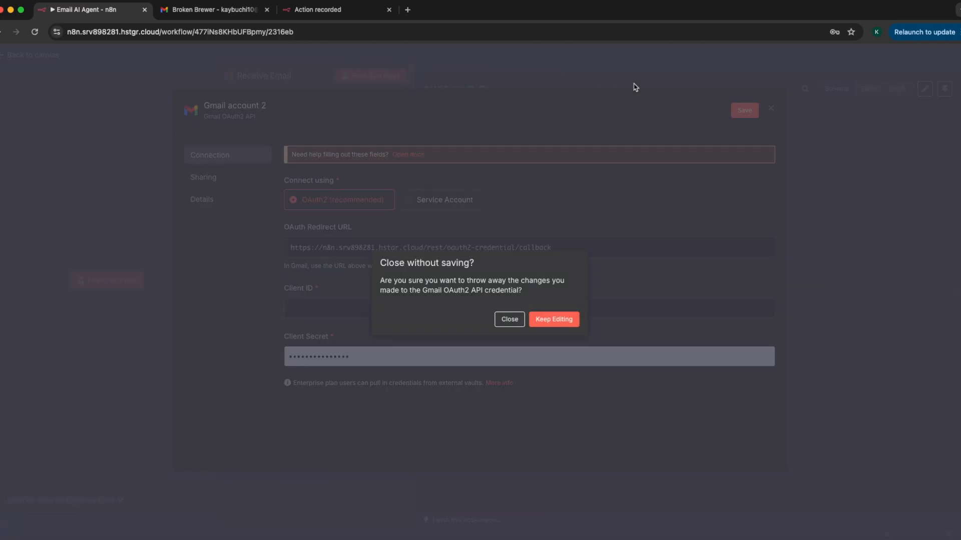
pyautogui.click(516, 323)
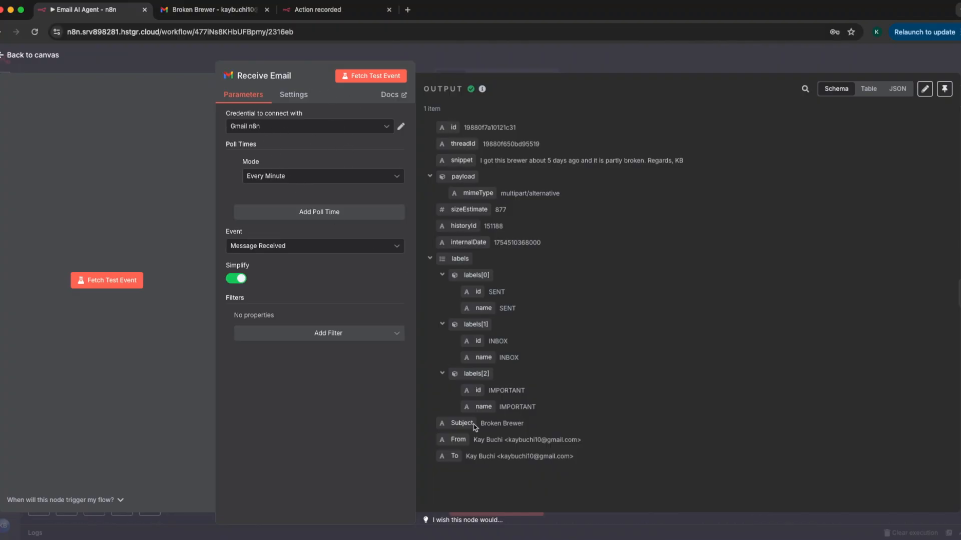
pyautogui.click(502, 63)
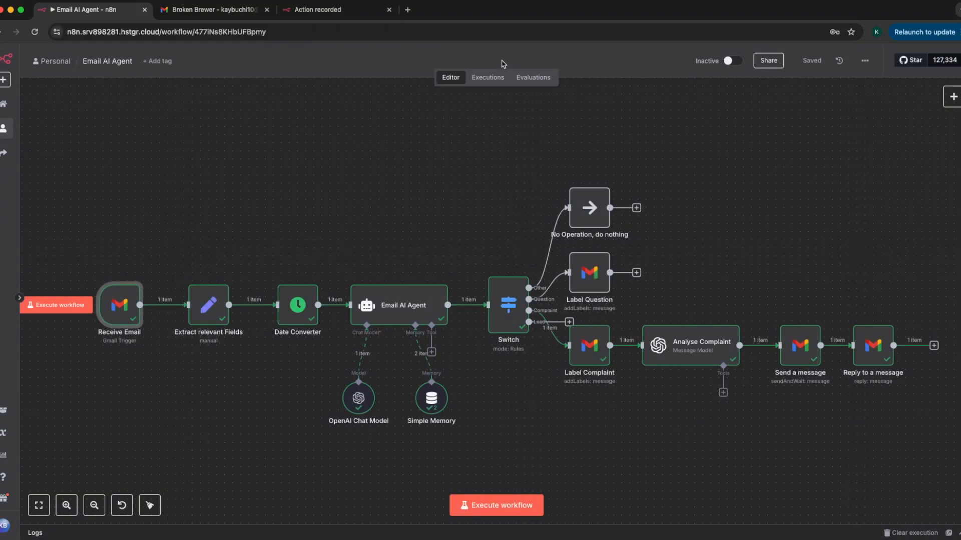
# Examine how the Extract relevant Fields node maps From, Subject, Message, id and Date from the incoming email.
pyautogui.doubleClick(218, 319)
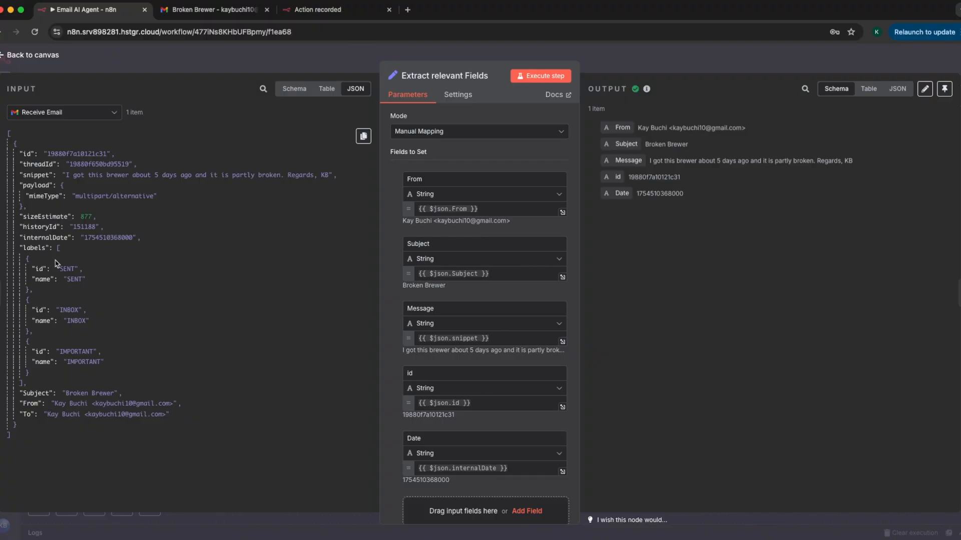
pyautogui.scroll(-1, 430, 174)
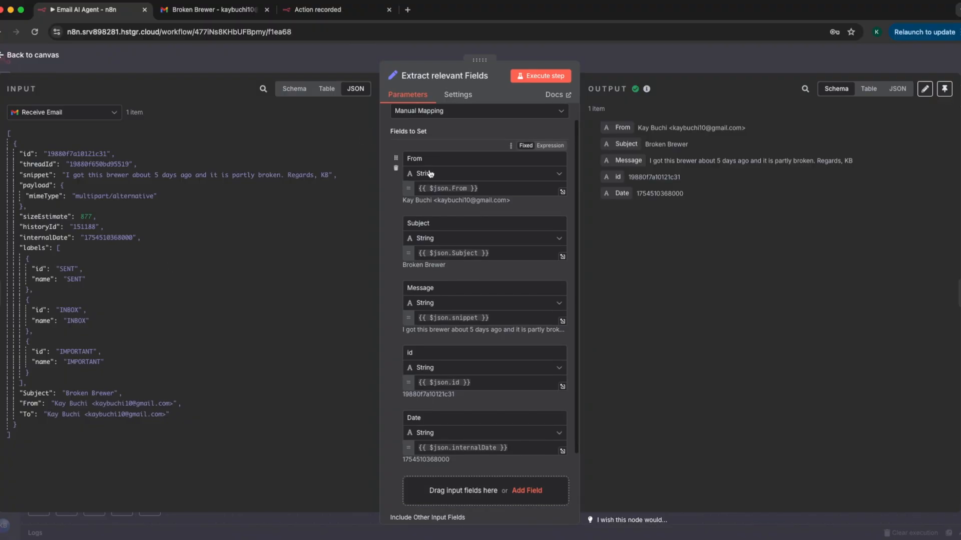
pyautogui.moveTo(426, 159); pyautogui.dragTo(406, 158)
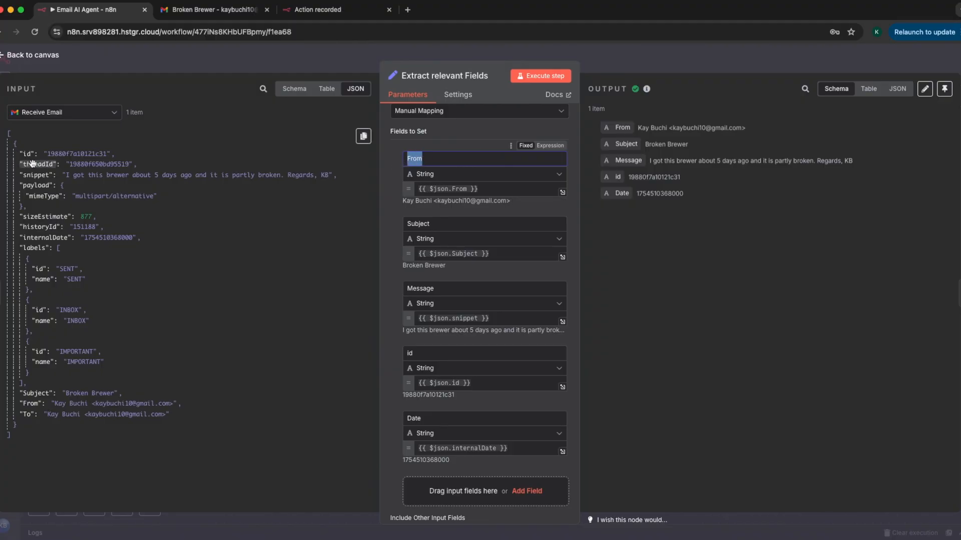
pyautogui.moveTo(30, 404); pyautogui.dragTo(449, 187)
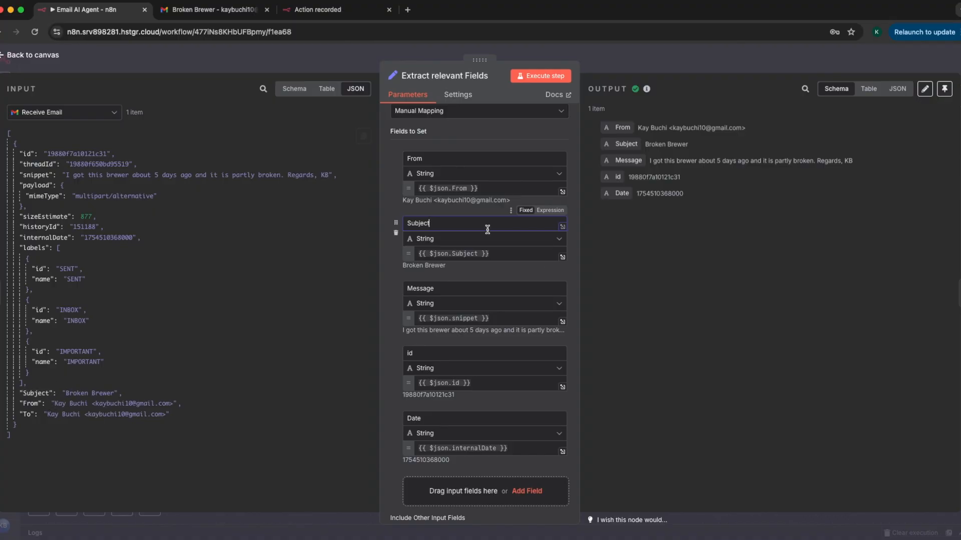
pyautogui.moveTo(434, 288); pyautogui.dragTo(409, 289)
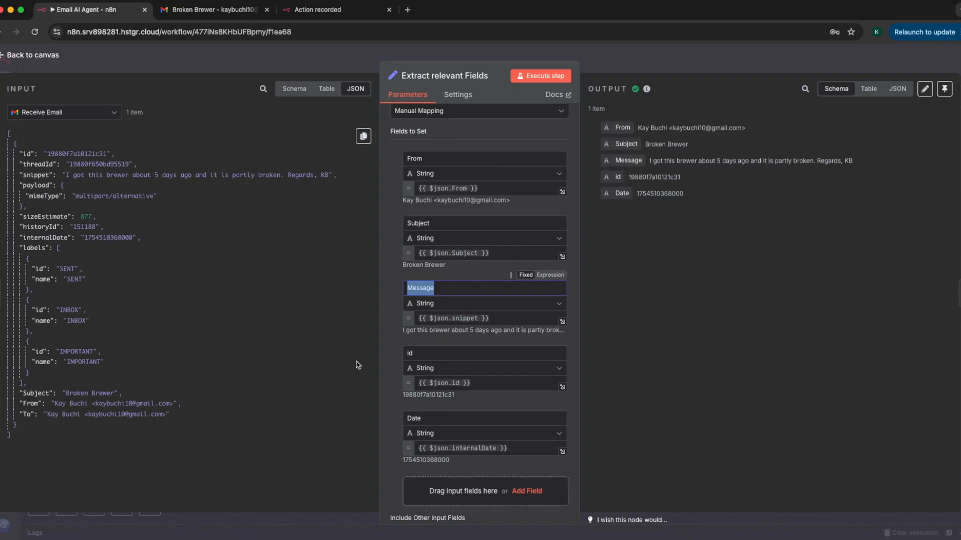
pyautogui.doubleClick(409, 354)
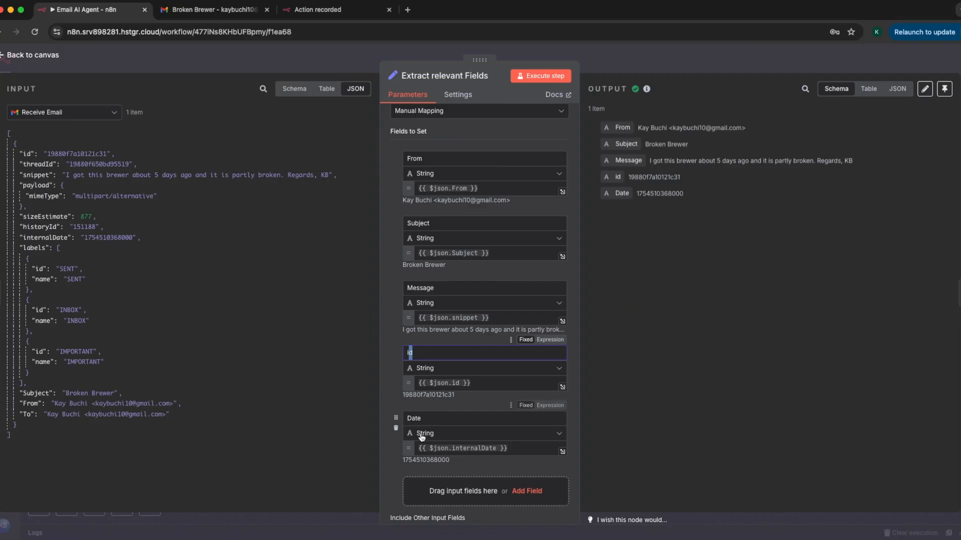
pyautogui.scroll(-1, 424, 433)
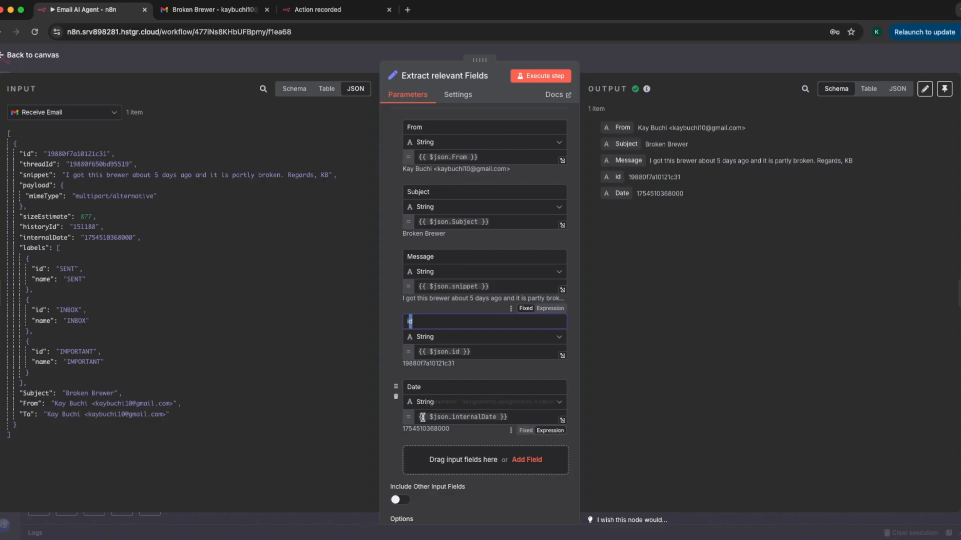
pyautogui.moveTo(453, 432); pyautogui.dragTo(400, 430)
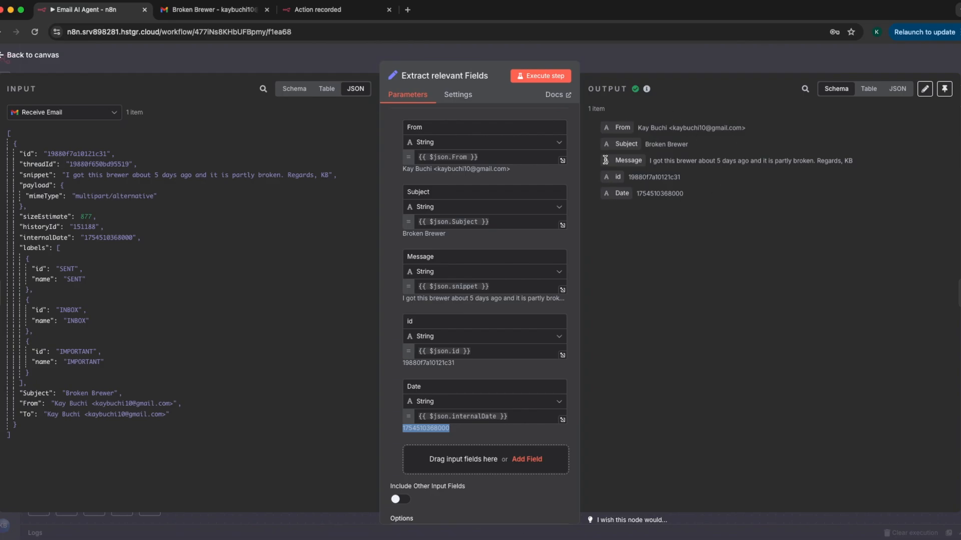
pyautogui.click(361, 56)
# Examine the Date Converter node's Date mapping, the parts of its custom format and its formattedDate output.
pyautogui.doubleClick(296, 305)
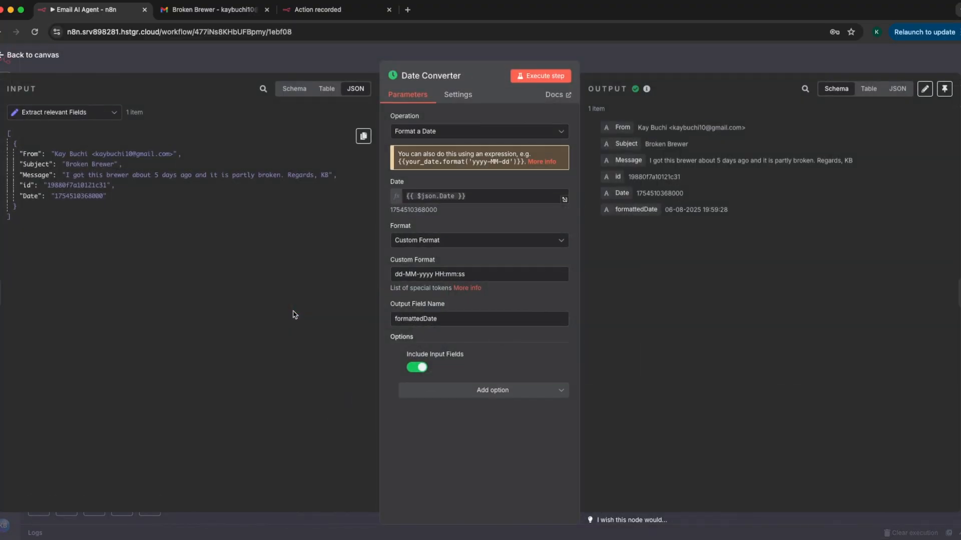
pyautogui.moveTo(55, 195); pyautogui.dragTo(106, 195)
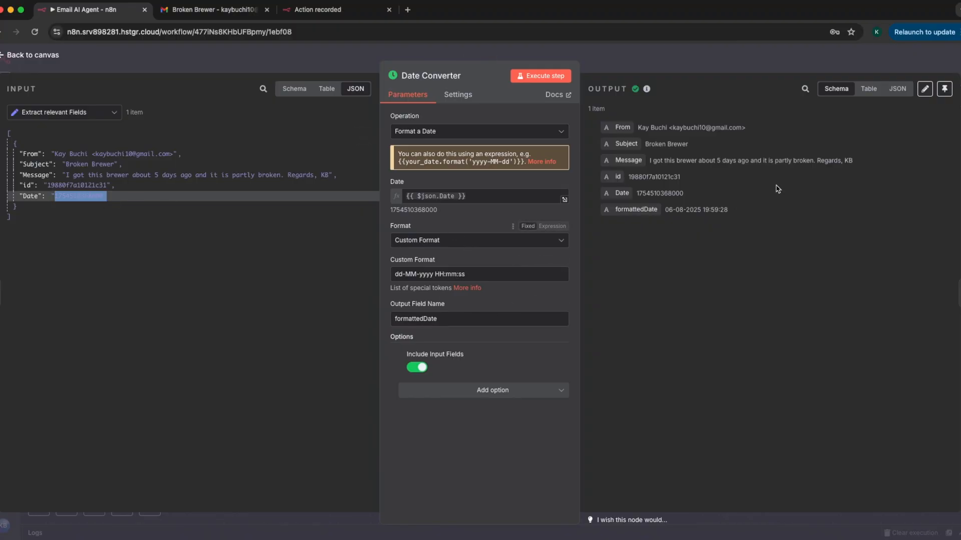
pyautogui.moveTo(729, 209); pyautogui.dragTo(666, 209)
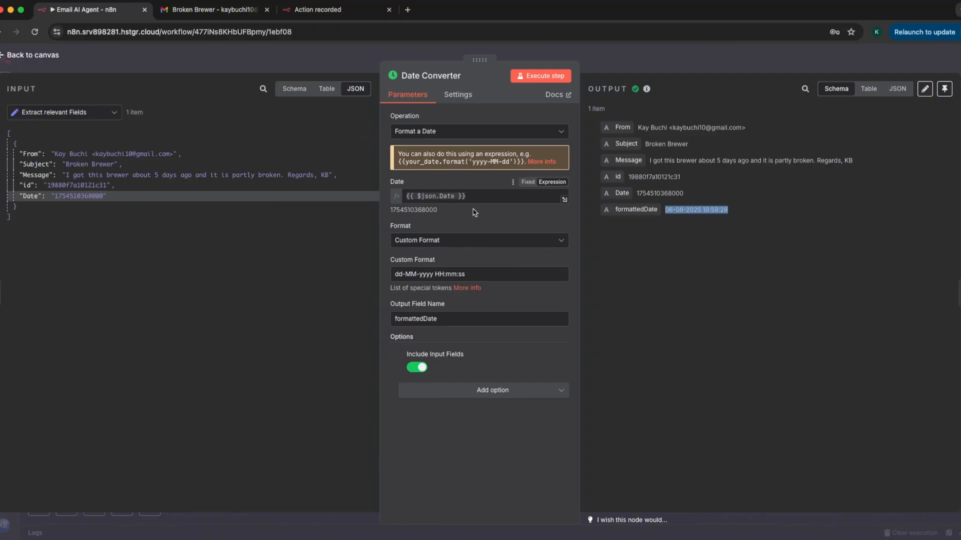
pyautogui.moveTo(30, 198); pyautogui.dragTo(509, 192)
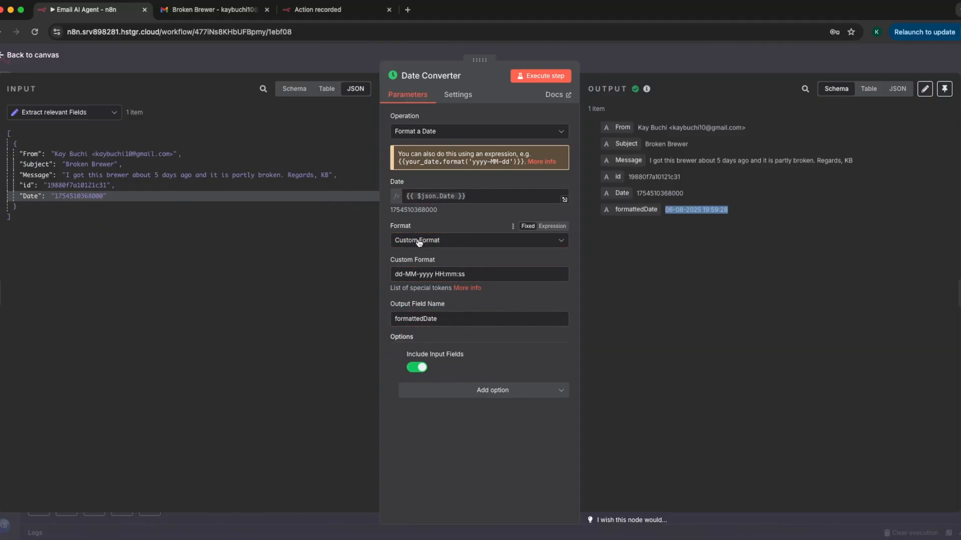
pyautogui.doubleClick(397, 275)
pyautogui.click(413, 274)
pyautogui.click(432, 275)
pyautogui.doubleClick(439, 275)
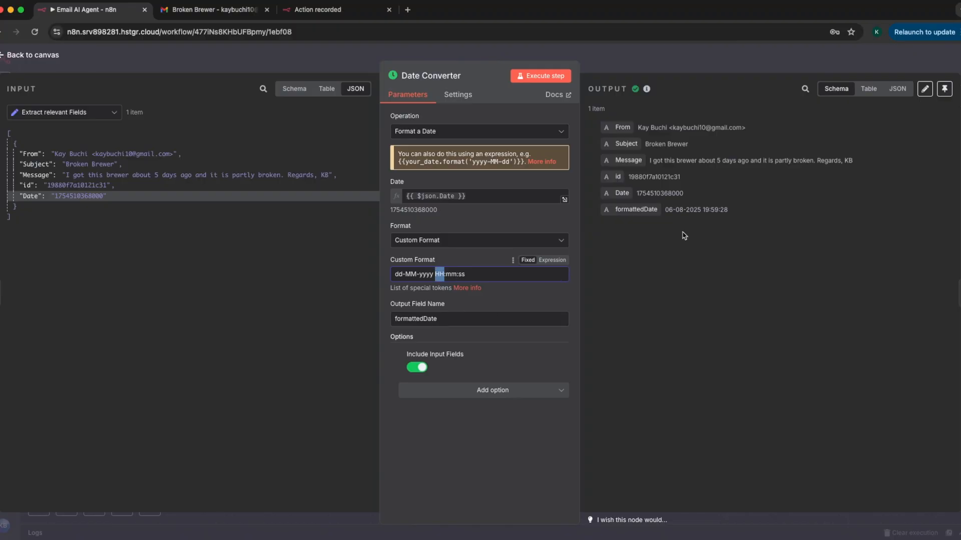
# Compare the Date Converter's formattedDate output with its custom format, and return to the workflow canvas.
pyautogui.doubleClick(707, 210)
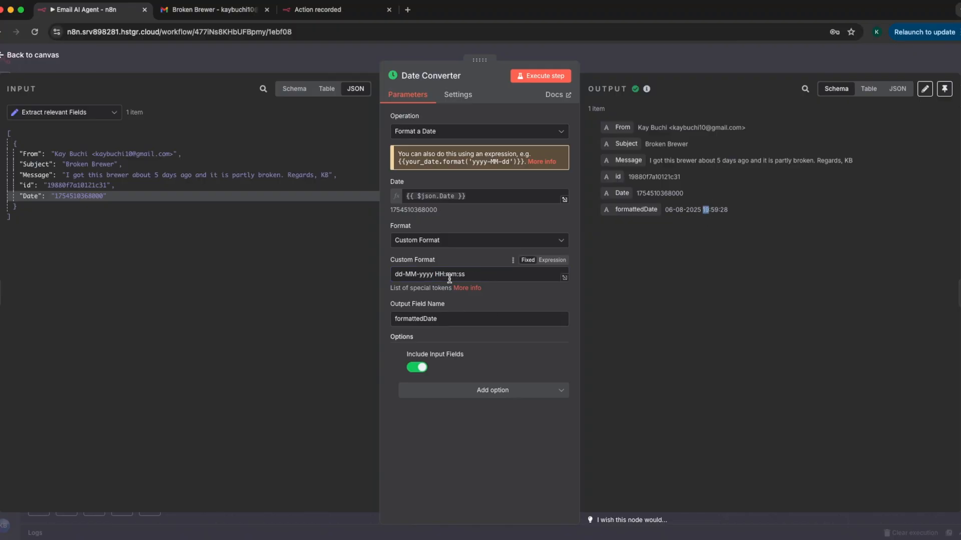
pyautogui.click(465, 274)
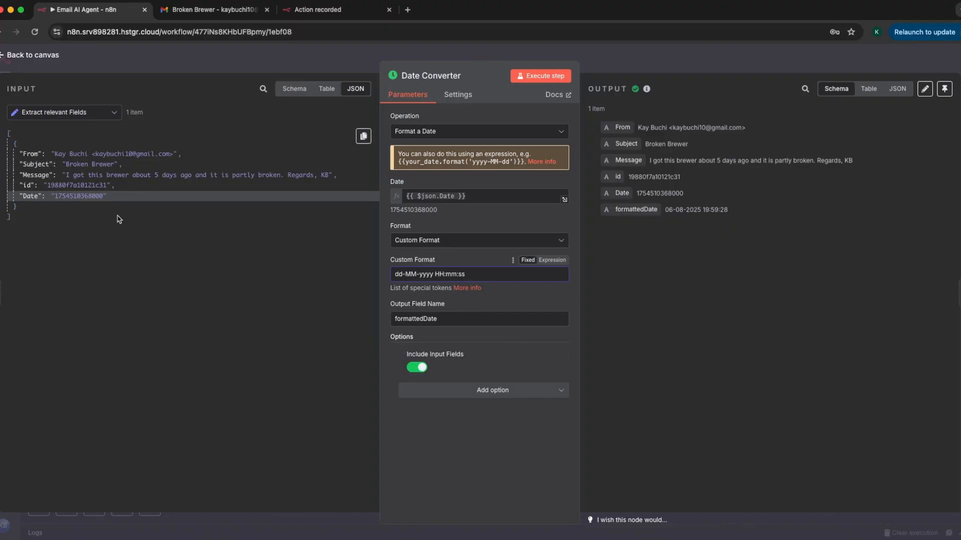
pyautogui.click(425, 53)
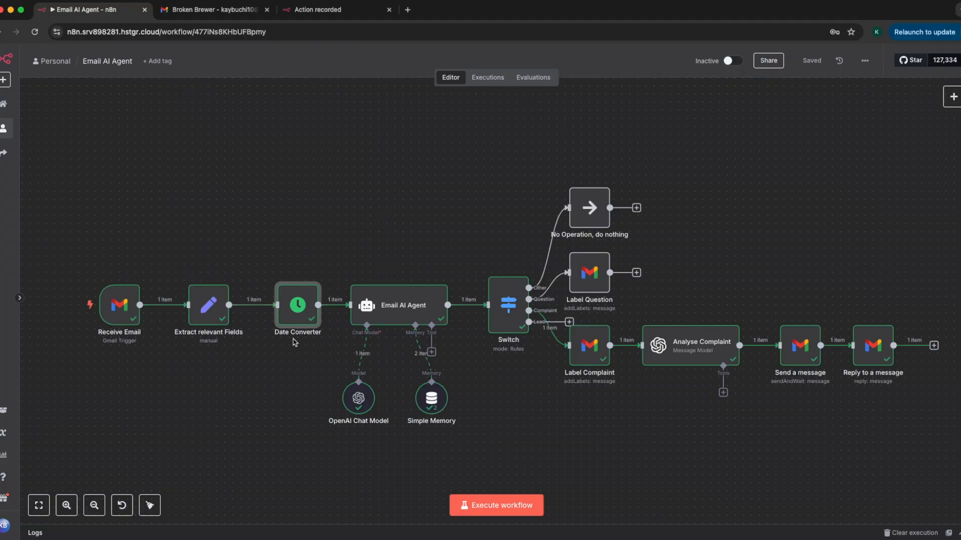
# Examine the Email AI Agent's full prompt, including its Subject and Message expressions and category instructions, and check the node's output.
pyautogui.doubleClick(395, 310)
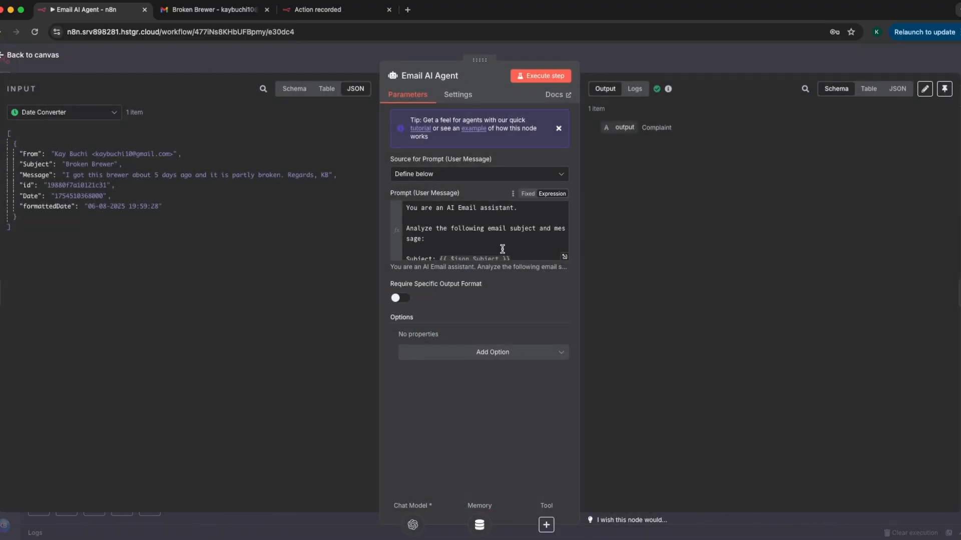
pyautogui.click(564, 257)
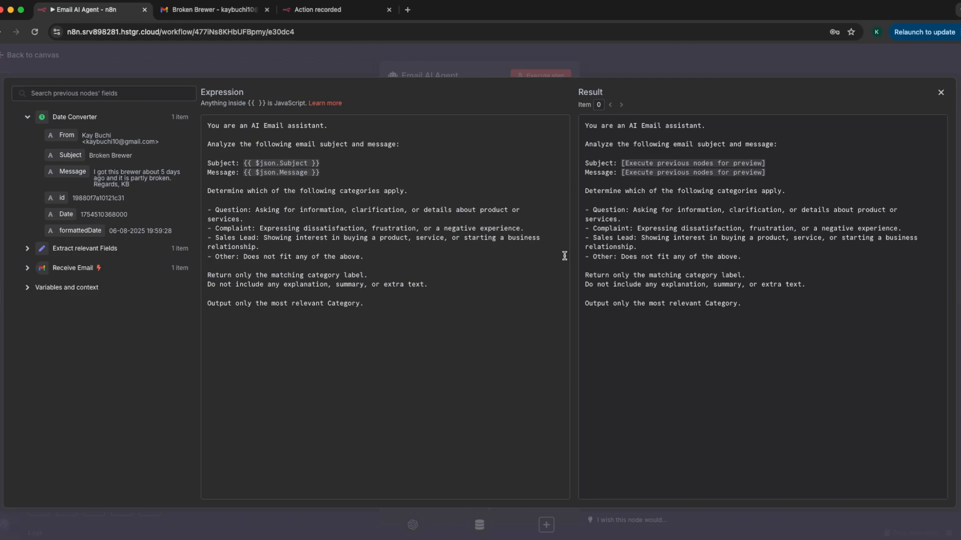
pyautogui.click(244, 163)
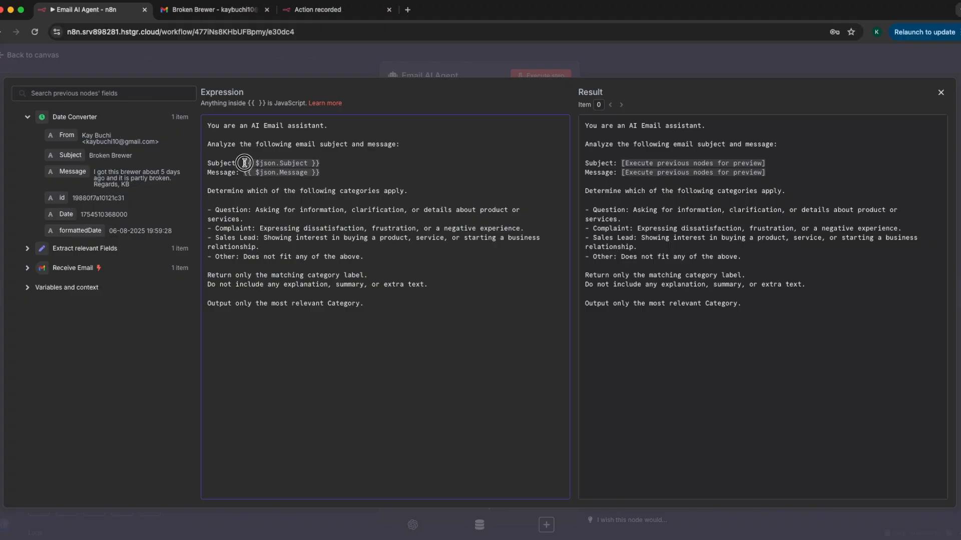
pyautogui.moveTo(244, 163); pyautogui.dragTo(318, 163)
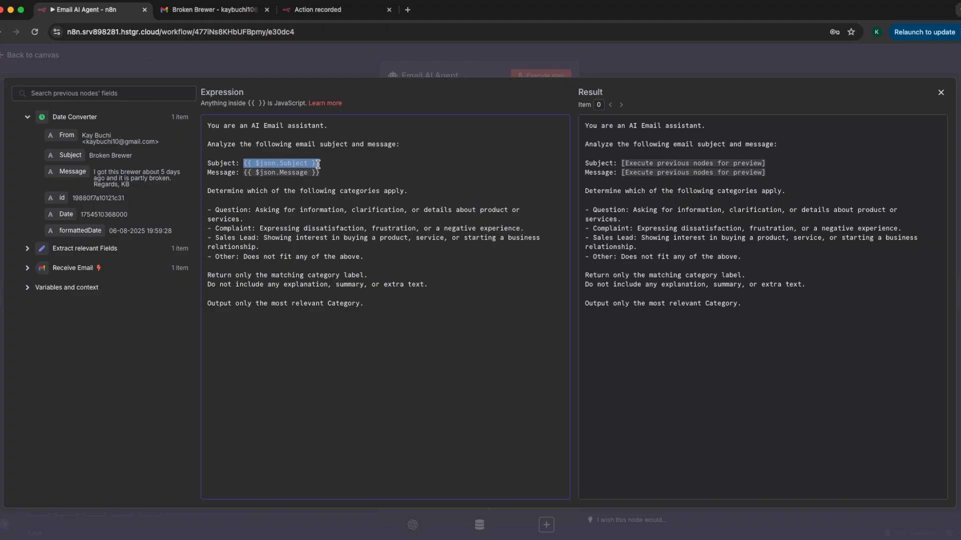
pyautogui.click(320, 163)
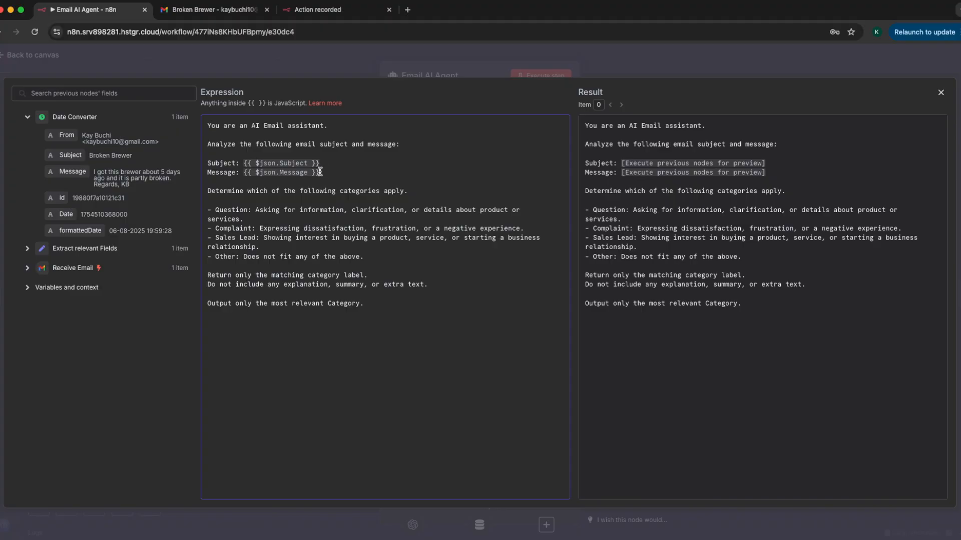
pyautogui.moveTo(61, 156)
pyautogui.mouseDown()
pyautogui.moveTo(193, 161)
pyautogui.moveTo(57, 155)
pyautogui.mouseUp()
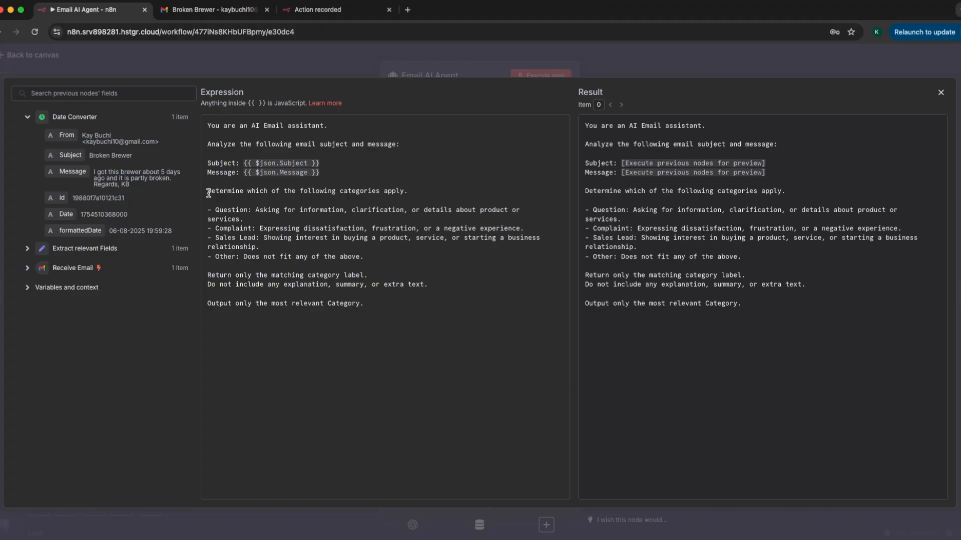
pyautogui.moveTo(271, 285); pyautogui.dragTo(305, 284)
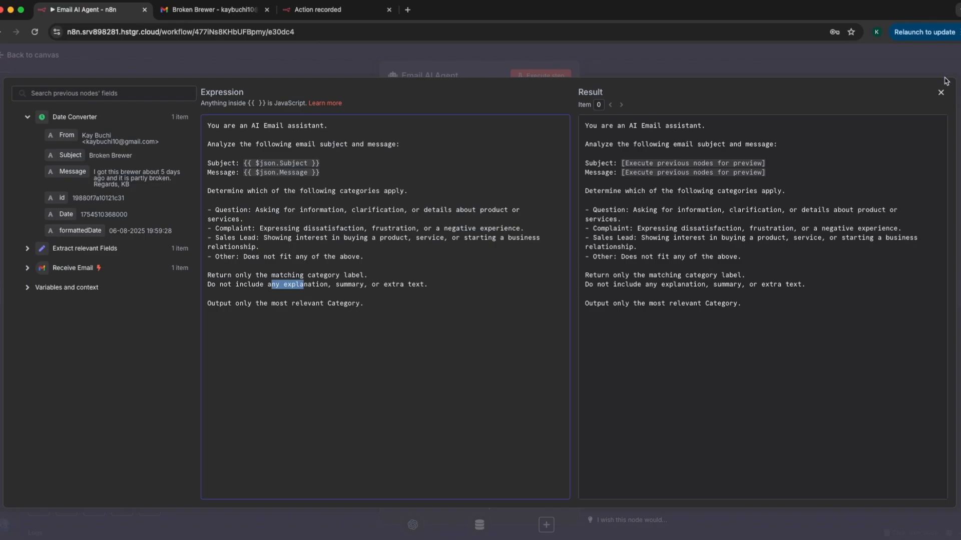
pyautogui.click(942, 93)
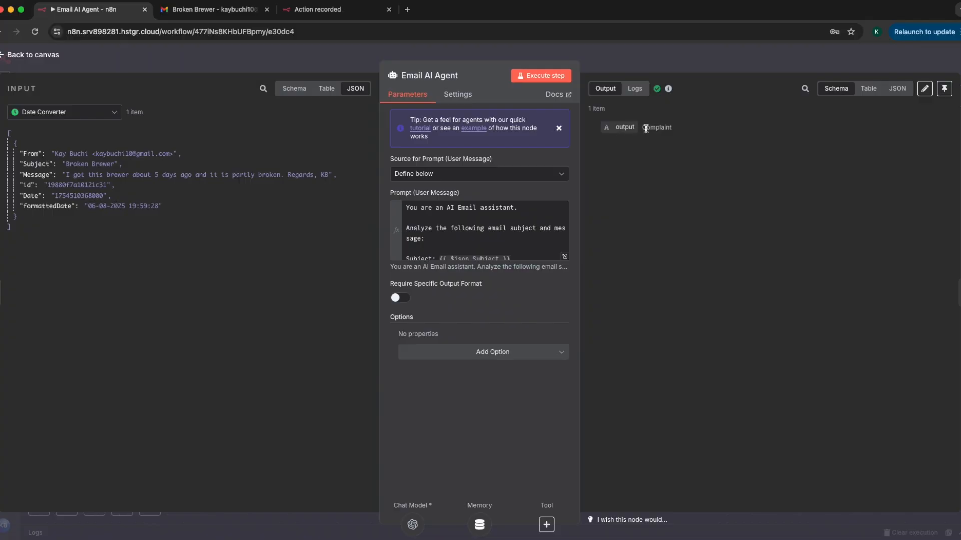
pyautogui.click(611, 66)
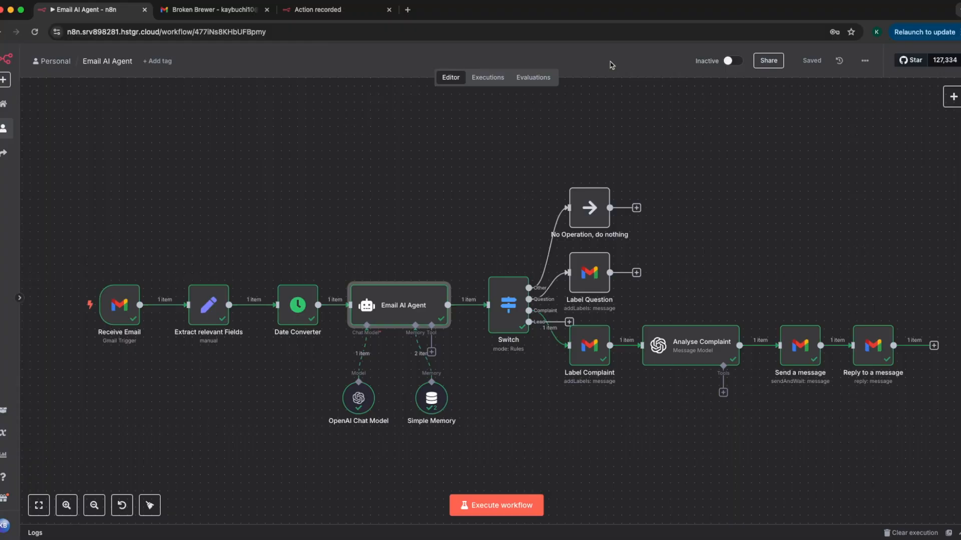
pyautogui.doubleClick(423, 307)
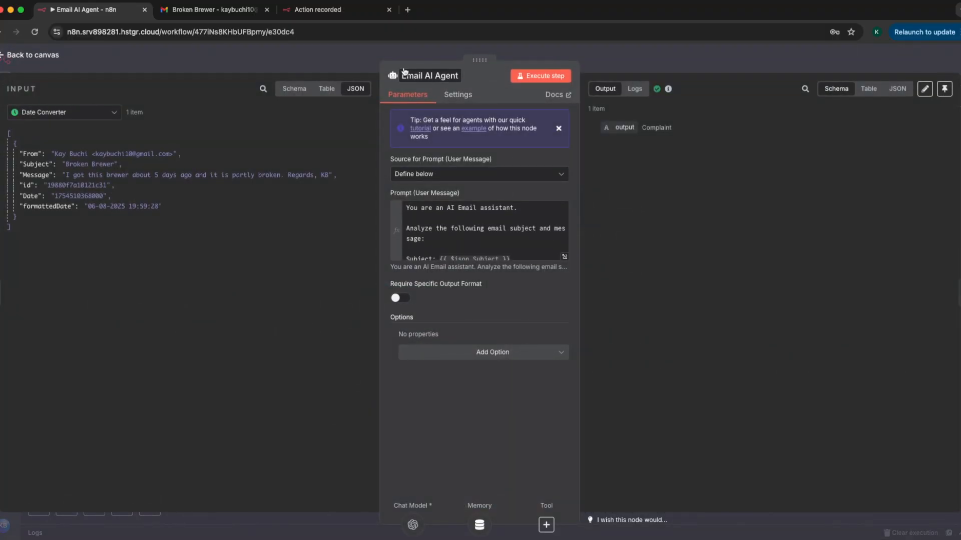
pyautogui.click(404, 58)
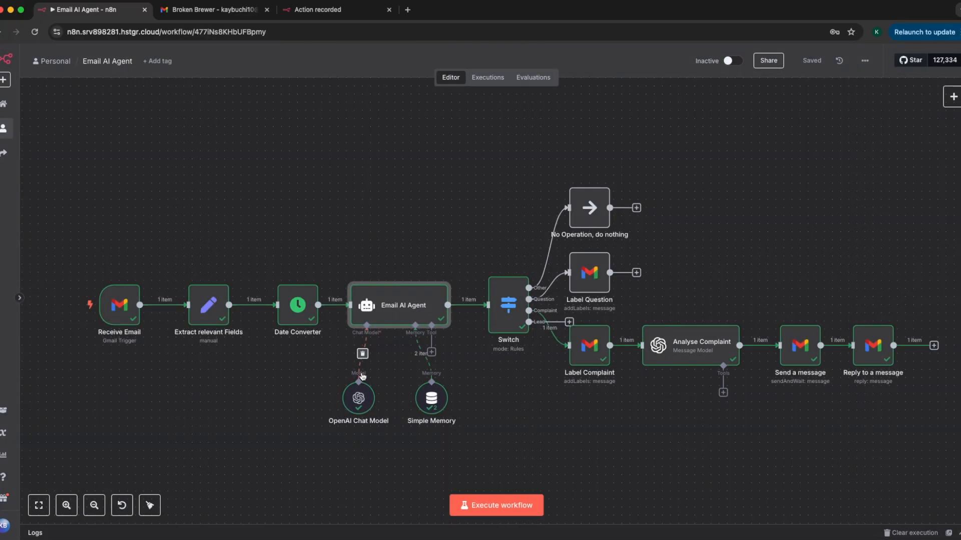
# Move the OpenAI Chat Model node a little to the left below the Email AI Agent, and review its credential and model.
pyautogui.moveTo(353, 418); pyautogui.dragTo(312, 409)
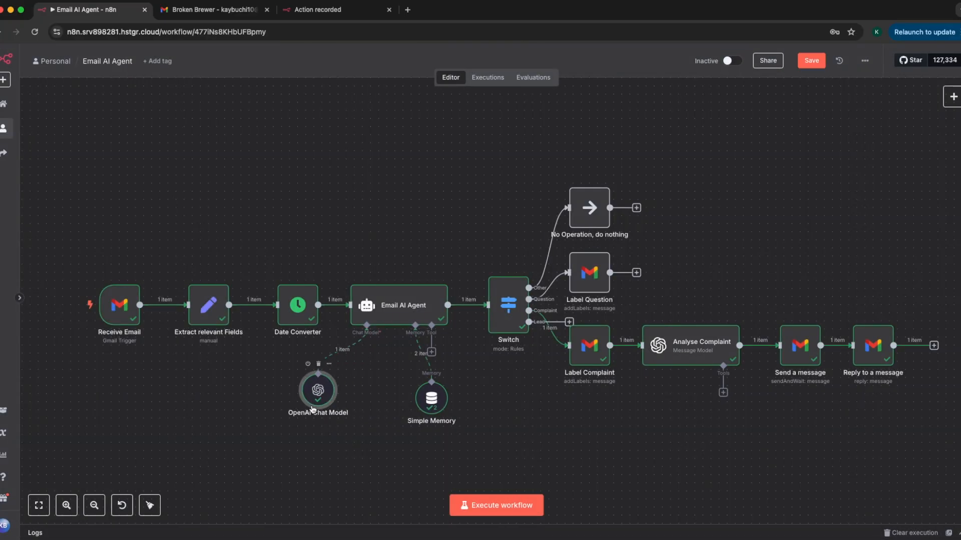
pyautogui.doubleClick(312, 409)
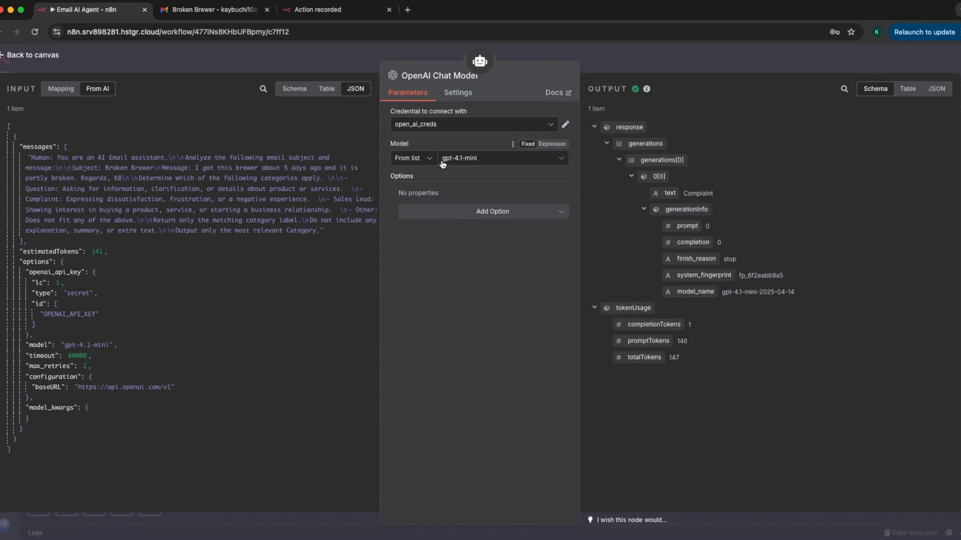
pyautogui.click(548, 55)
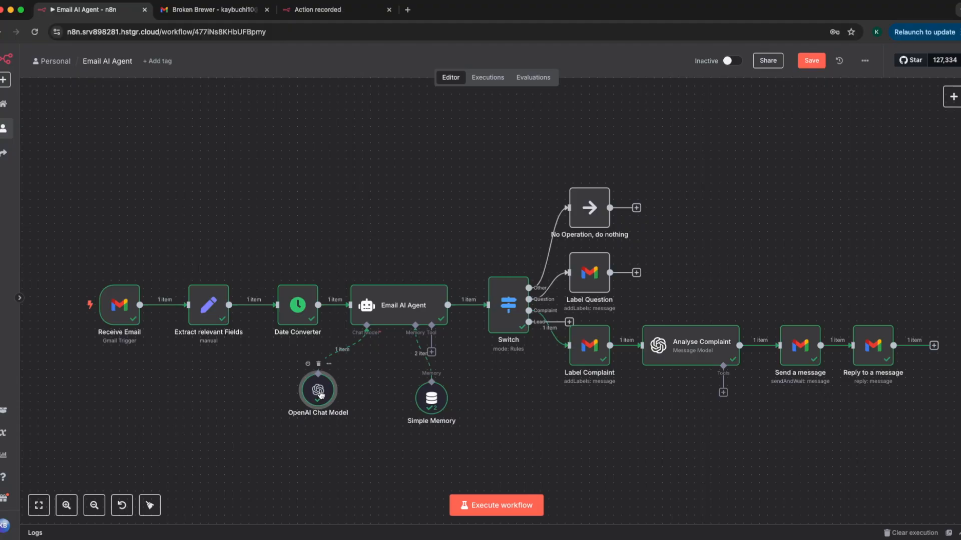
# Examine the Simple Memory node's session key and context window length, and the Switch node's routing rules.
pyautogui.doubleClick(438, 408)
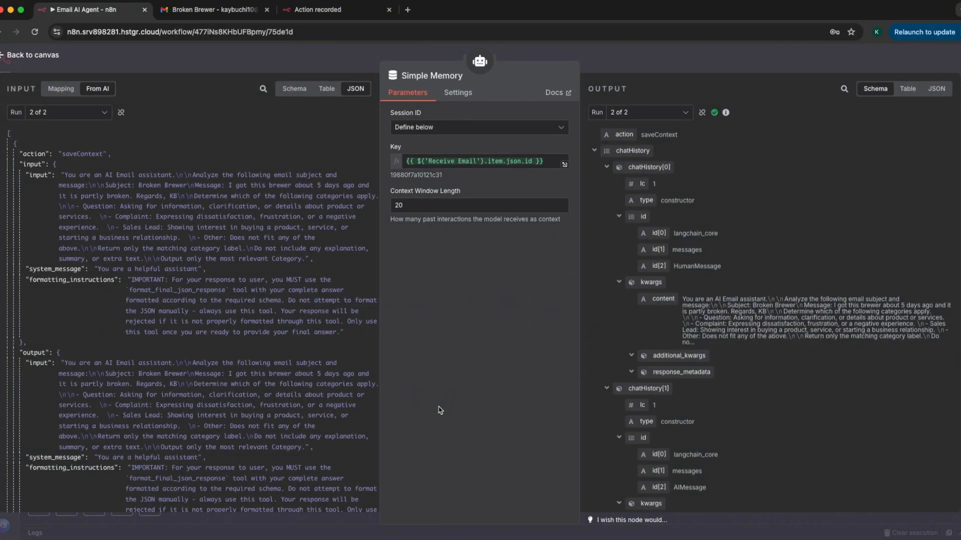
pyautogui.click(313, 58)
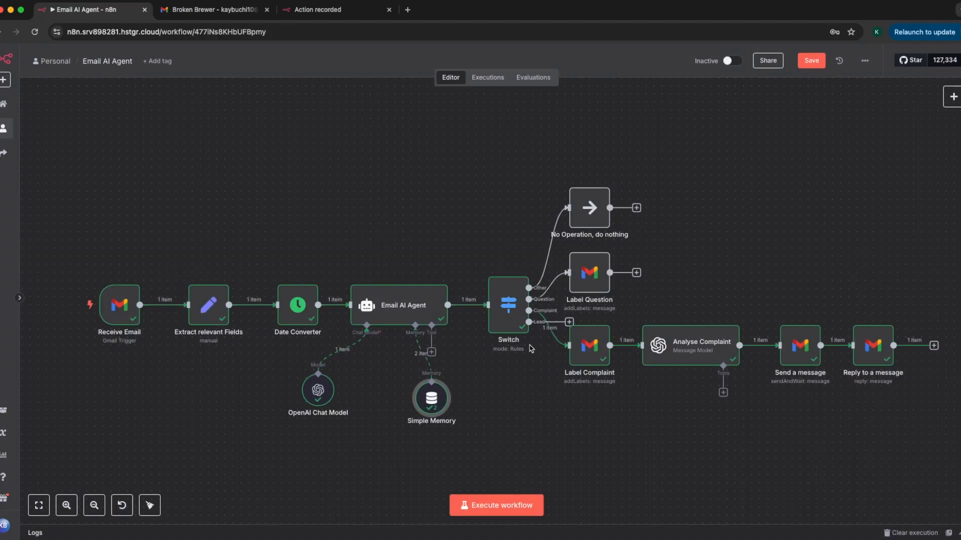
pyautogui.doubleClick(514, 318)
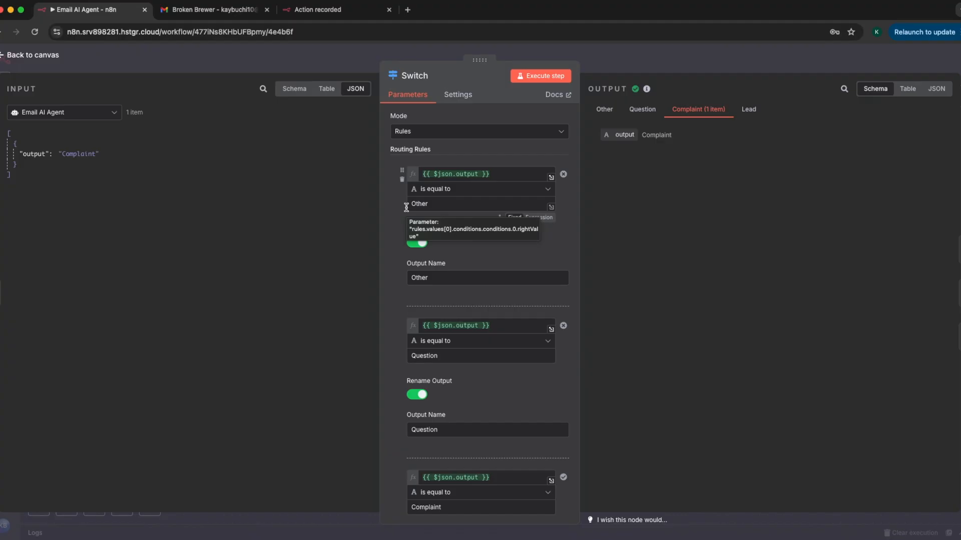
pyautogui.click(547, 61)
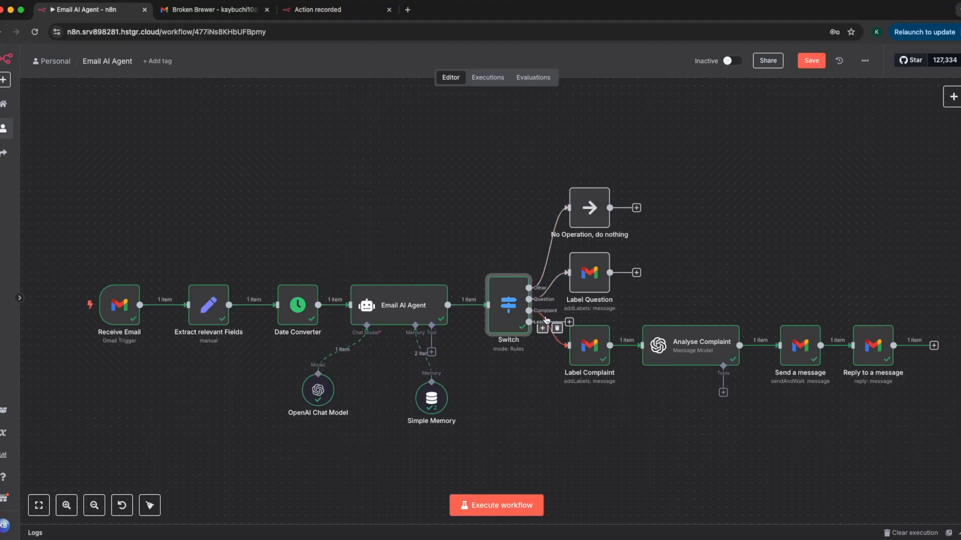
pyautogui.click(533, 381)
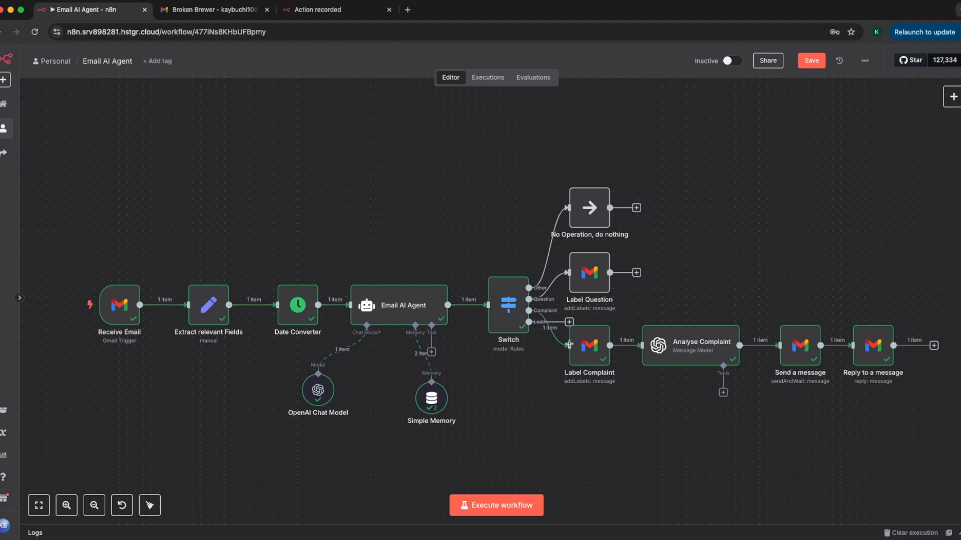
# Examine the Label Complaint node's credential, resource, operation and Message ID expression.
pyautogui.moveTo(590, 349); pyautogui.dragTo(606, 349)
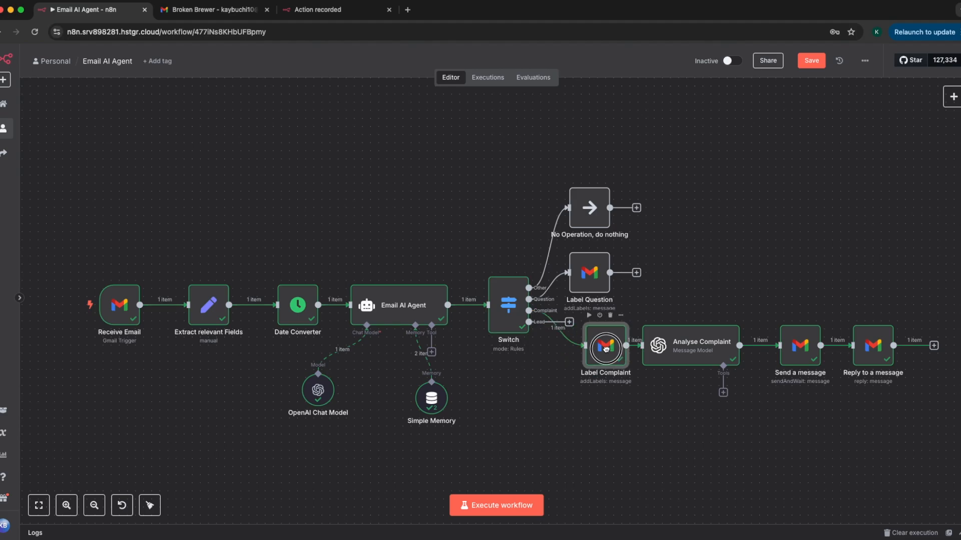
pyautogui.doubleClick(606, 349)
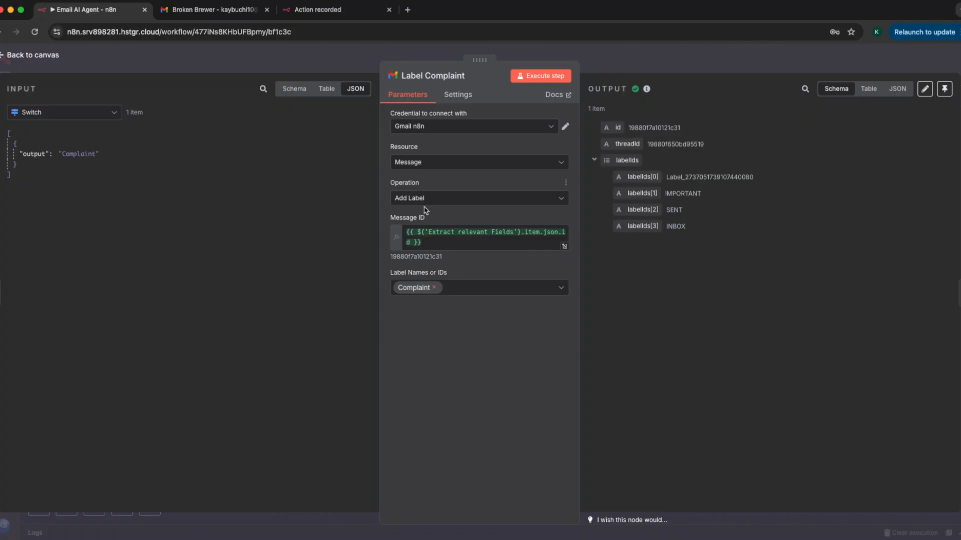
pyautogui.moveTo(428, 244); pyautogui.dragTo(405, 233)
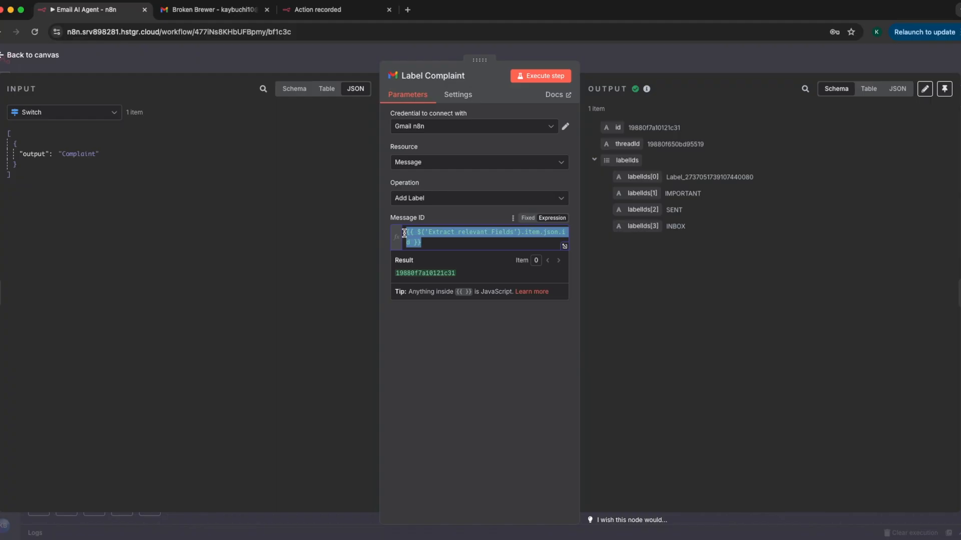
pyautogui.click(436, 244)
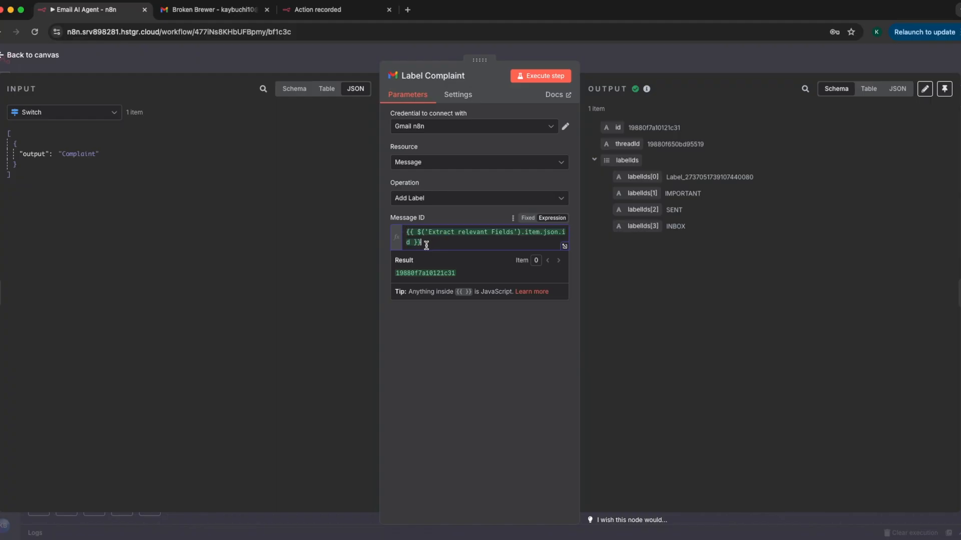
# Trace Label Complaint's Message ID to the id field in the Extract relevant Fields input data, and check its chosen label.
pyautogui.click(37, 114)
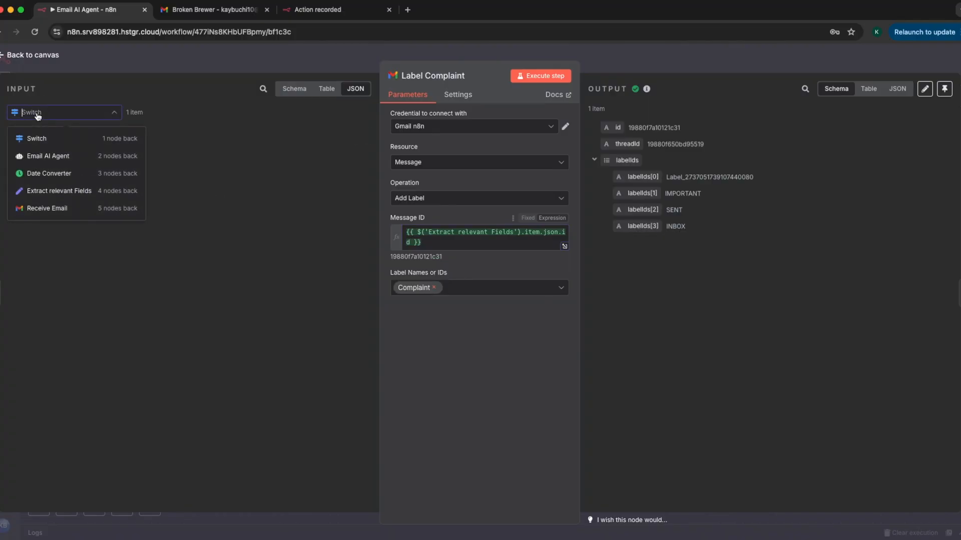
pyautogui.click(41, 194)
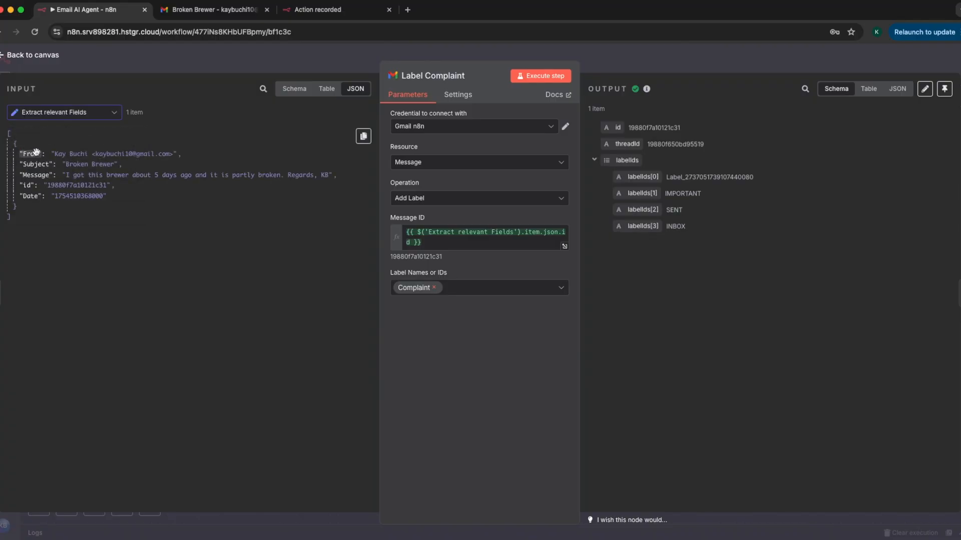
pyautogui.moveTo(26, 185)
pyautogui.mouseDown()
pyautogui.moveTo(164, 231)
pyautogui.moveTo(412, 268)
pyautogui.moveTo(243, 277)
pyautogui.moveTo(31, 194)
pyautogui.mouseUp()
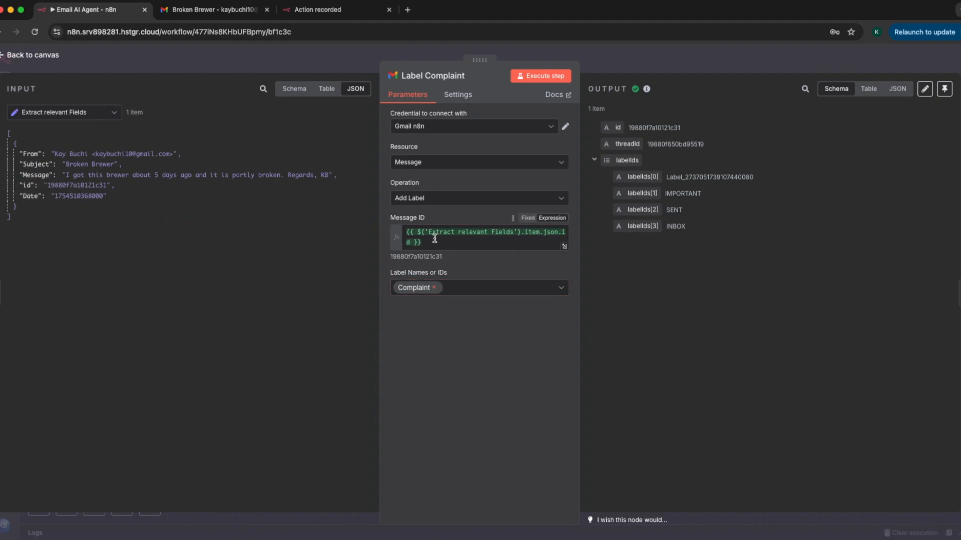
pyautogui.moveTo(108, 185); pyautogui.dragTo(37, 195)
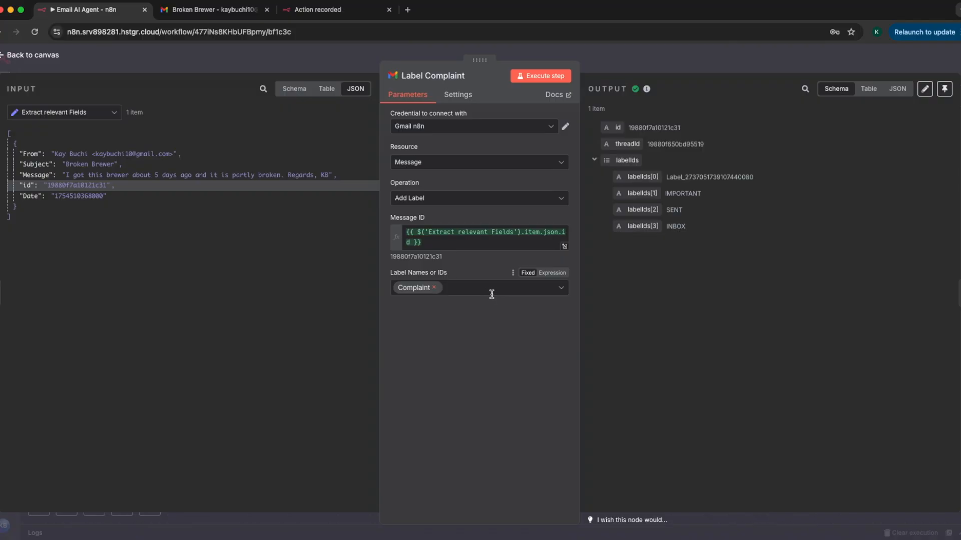
pyautogui.press('Escape')
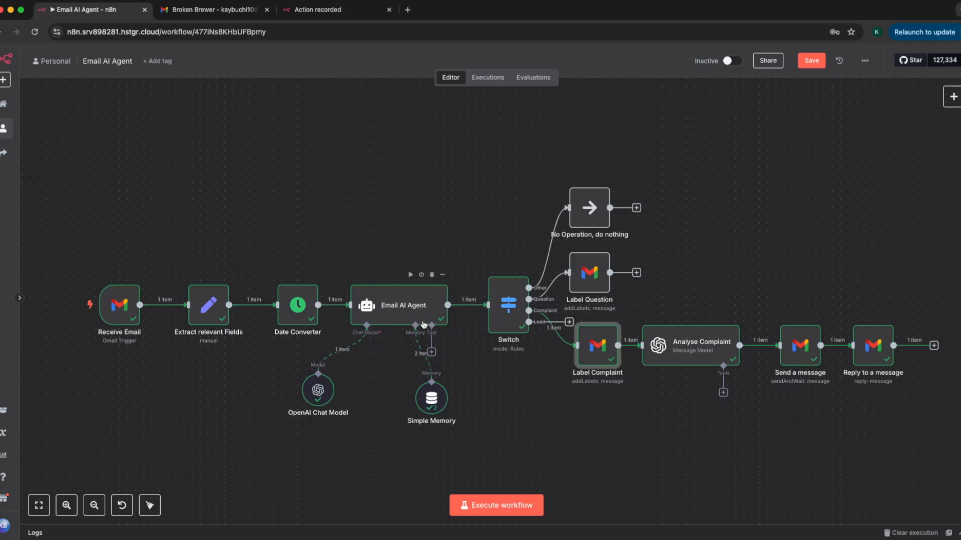
# Examine the Analyse Complaint node's model, its full customer support prompt with products and FAQ, and the generated reply.
pyautogui.doubleClick(678, 347)
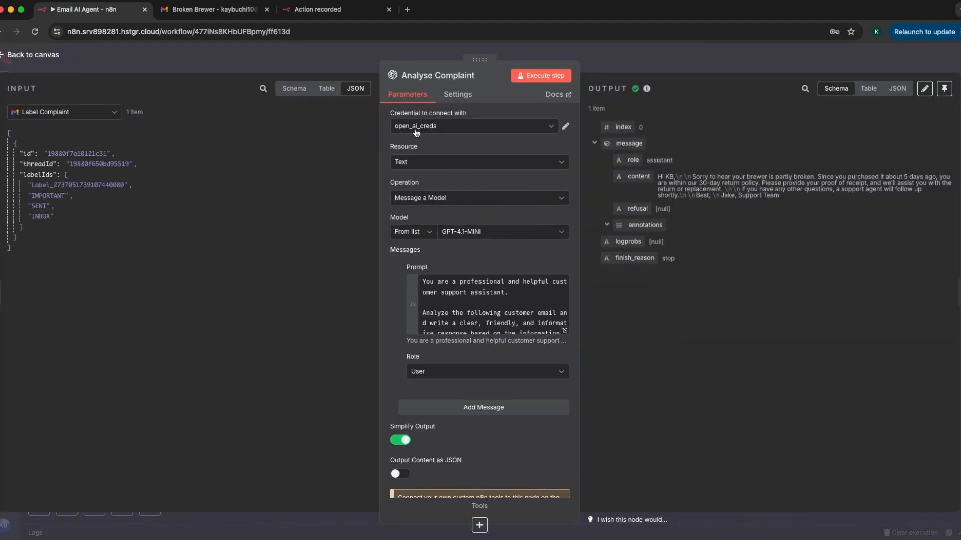
pyautogui.click(564, 331)
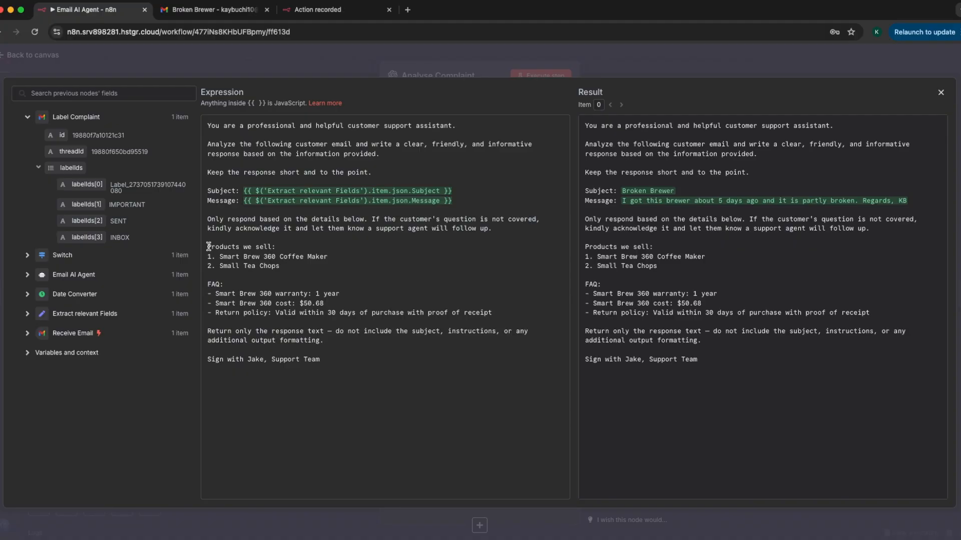
pyautogui.click(941, 92)
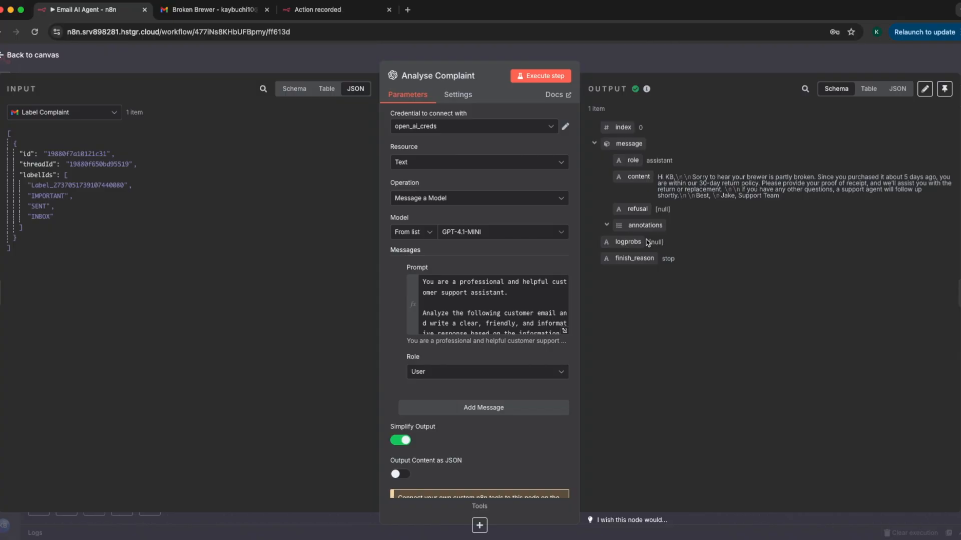
pyautogui.click(622, 61)
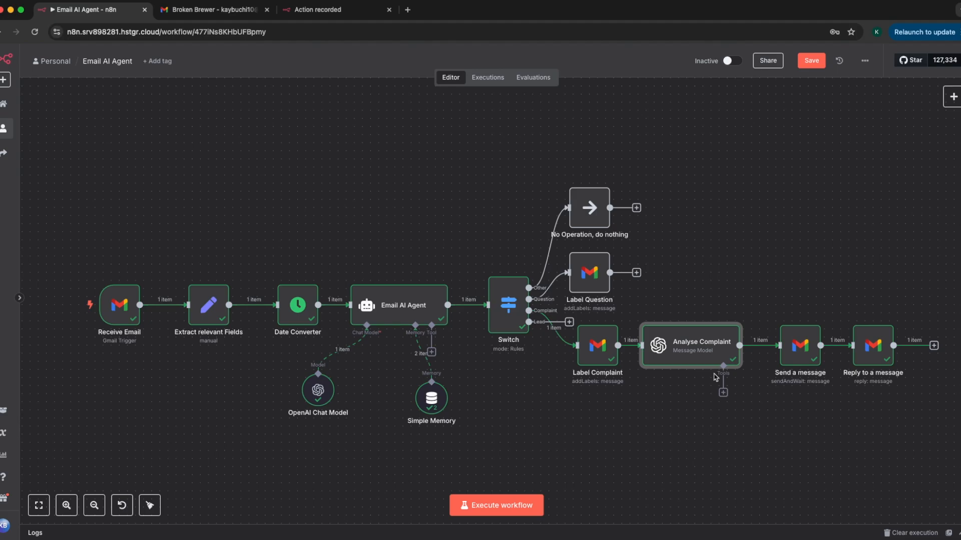
# Examine the Send a message node's Send and Wait for Response settings, its message expression and the approval options.
pyautogui.doubleClick(795, 362)
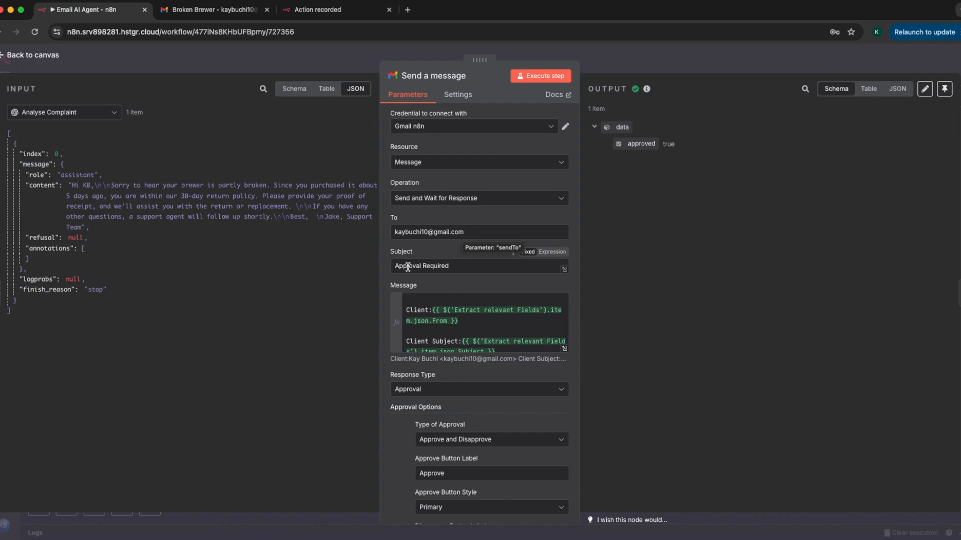
pyautogui.click(564, 349)
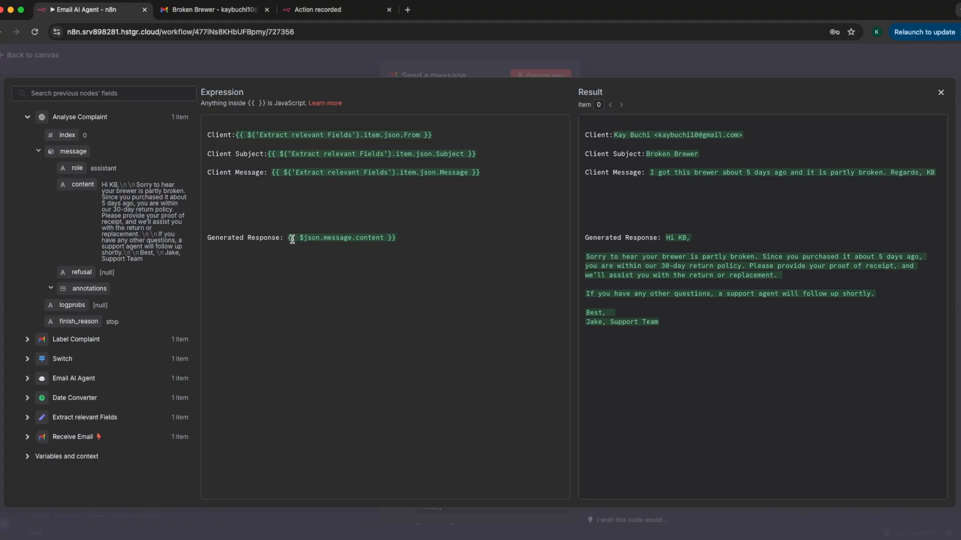
pyautogui.click(940, 93)
pyautogui.scroll(-5, 399, 270)
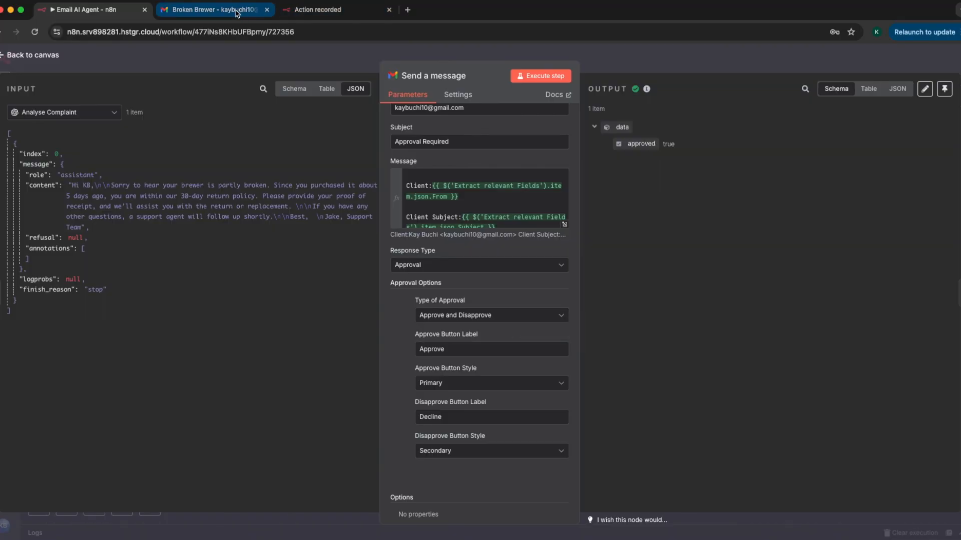
# Switch to Gmail and view the Approval Required email with its client details, generated response and approval choices.
pyautogui.click(215, 10)
pyautogui.click(131, 90)
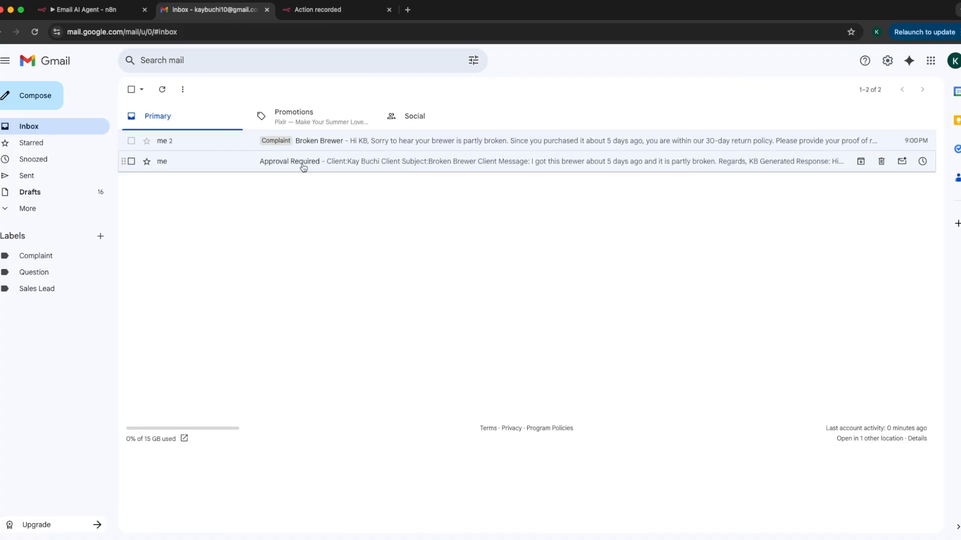
pyautogui.click(337, 161)
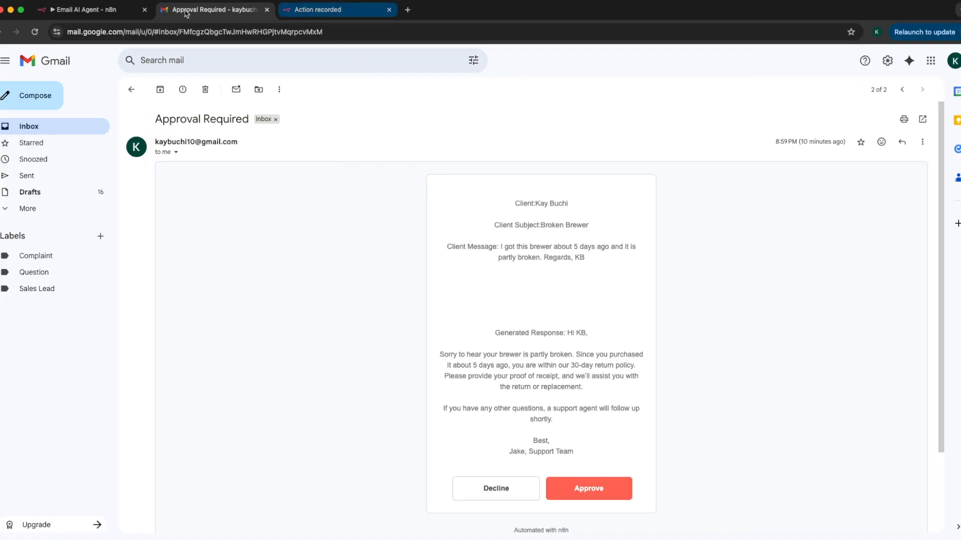
# Return to the n8n workflow and check the Send a message node's approve and decline options and its approval output.
pyautogui.click(120, 10)
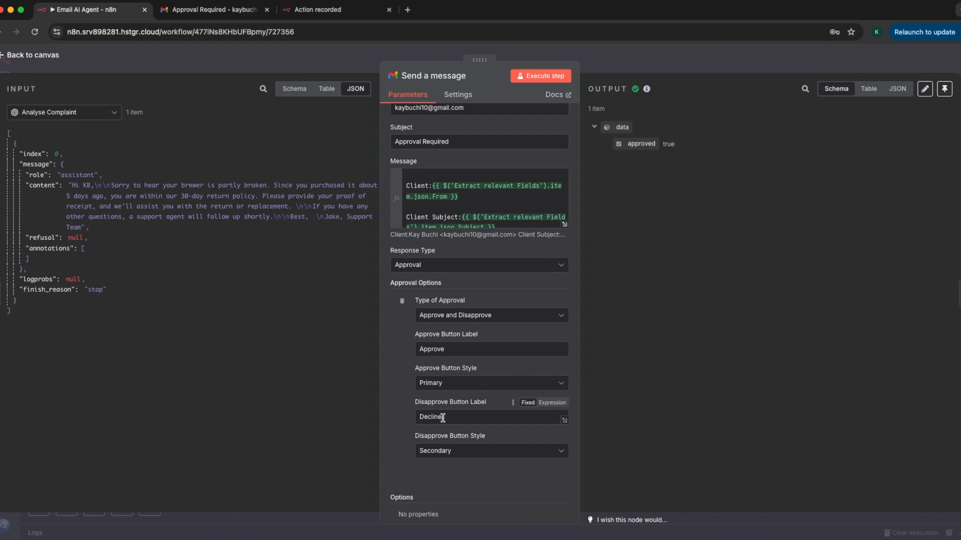
pyautogui.scroll(-2, 501, 403)
pyautogui.press('Escape')
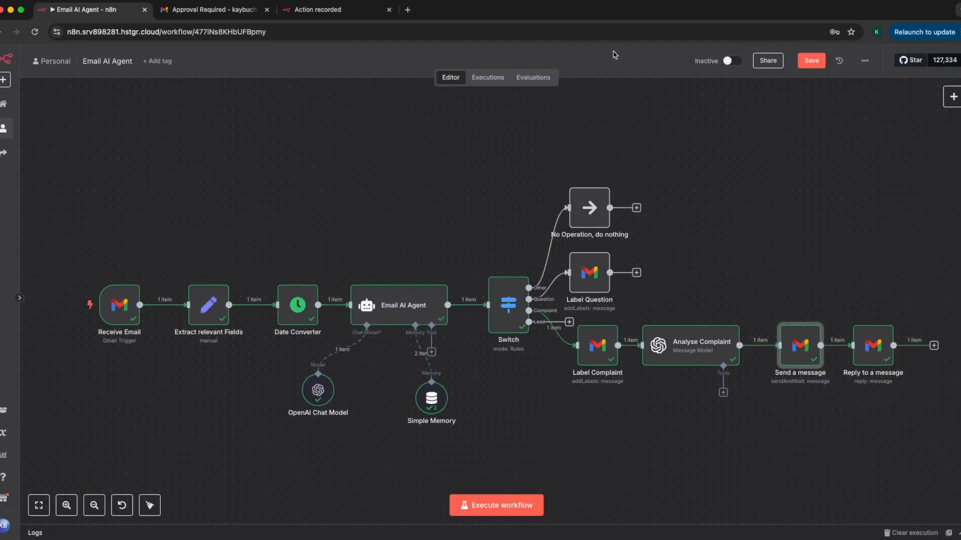
pyautogui.doubleClick(797, 349)
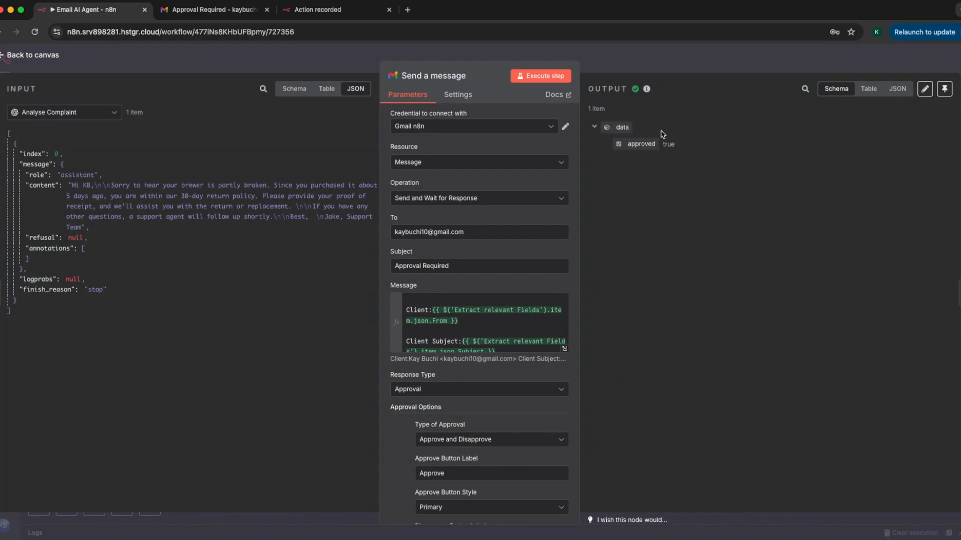
pyautogui.click(641, 55)
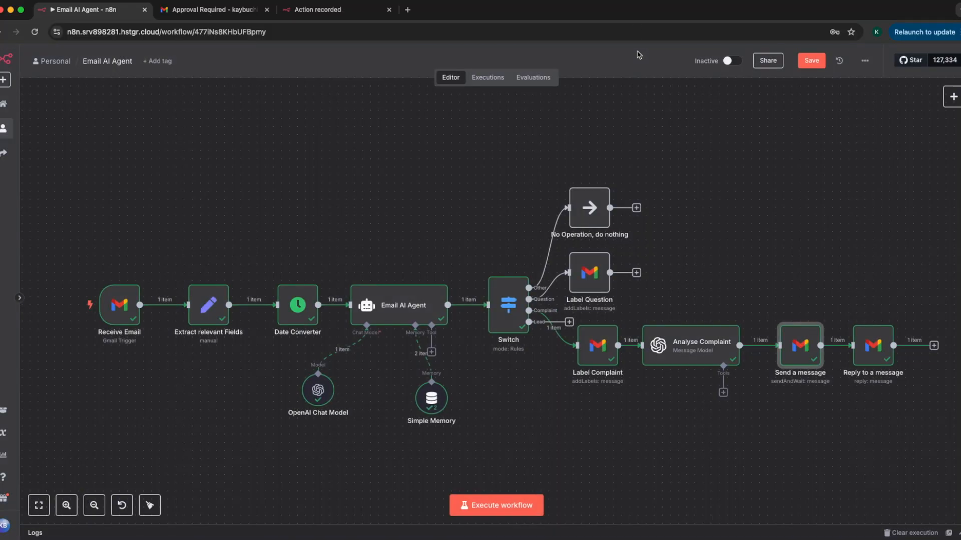
# Examine the Reply to a message node's Reply operation and the expression behind its Message ID.
pyautogui.doubleClick(872, 356)
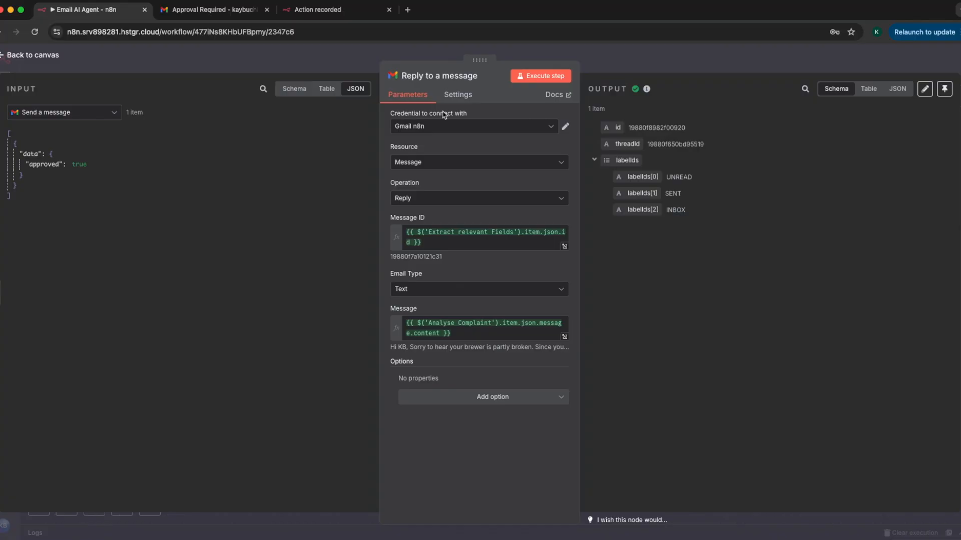
pyautogui.click(432, 240)
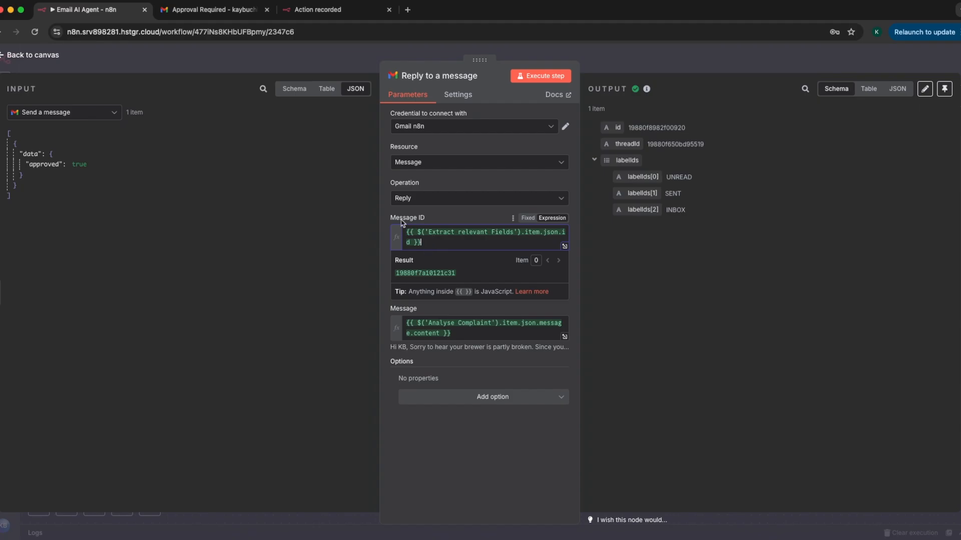
pyautogui.click(388, 212)
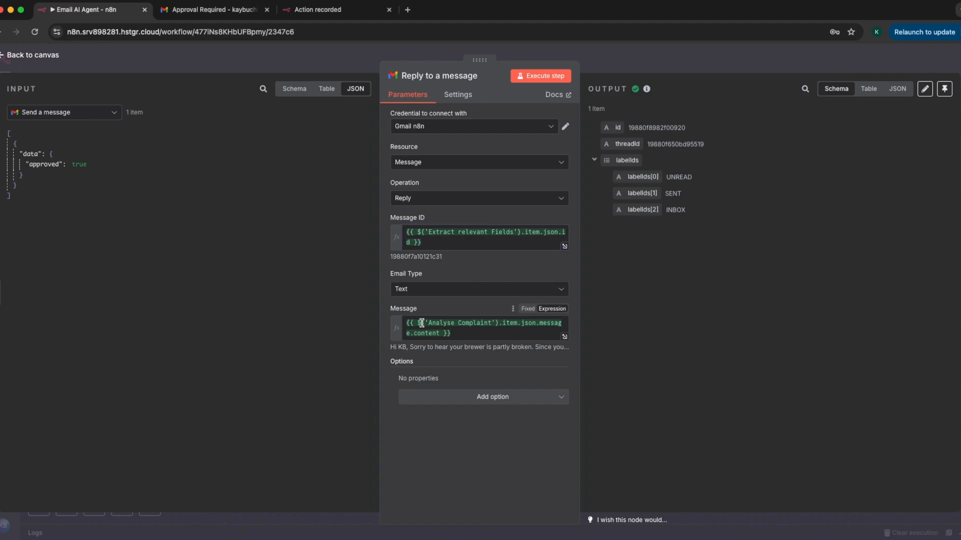
# Trace the reply's Message expression to the content field of Analyse Complaint in the expanded expression editor.
pyautogui.click(463, 333)
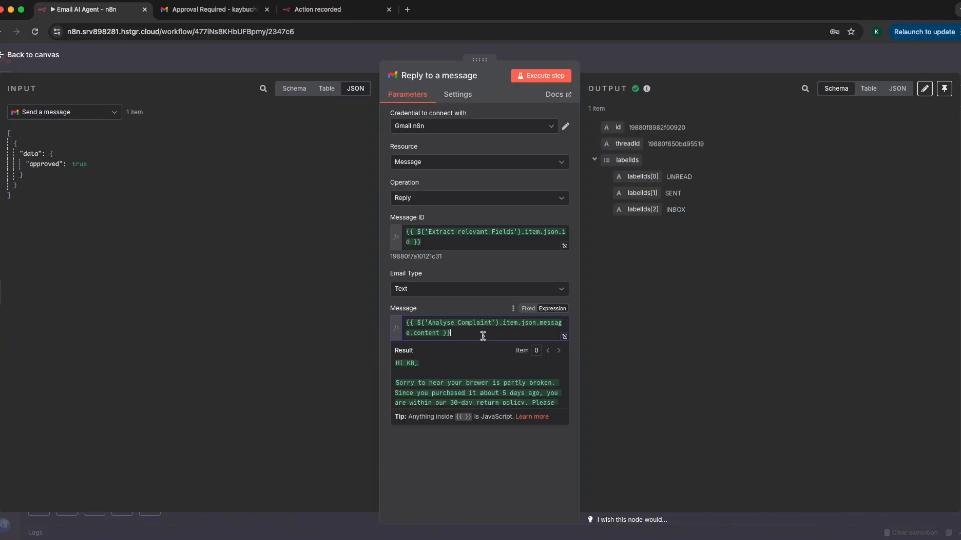
pyautogui.click(565, 336)
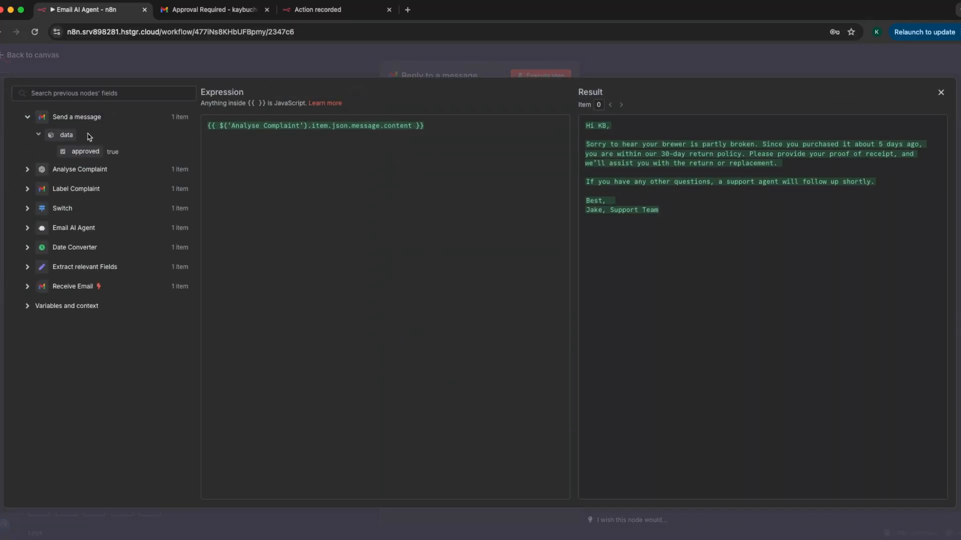
pyautogui.click(29, 170)
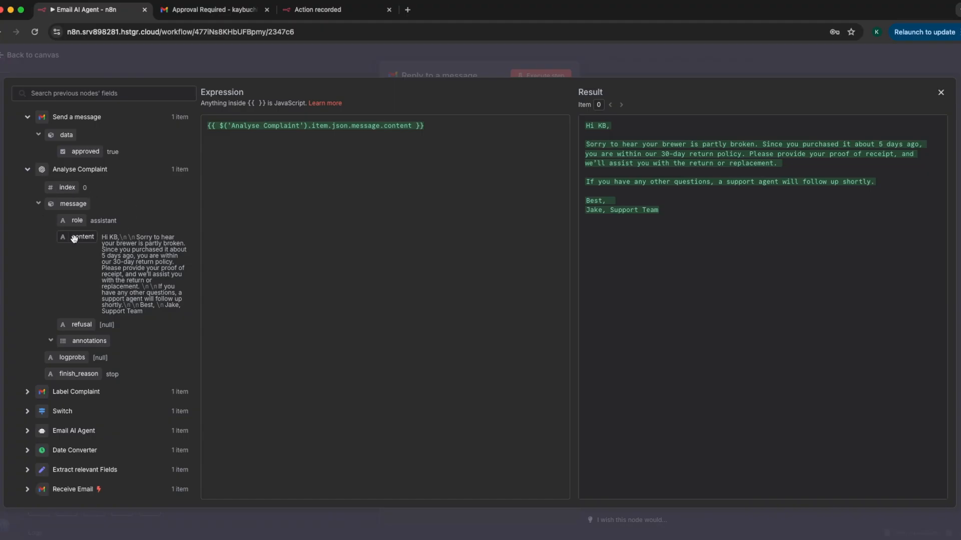
pyautogui.click(443, 72)
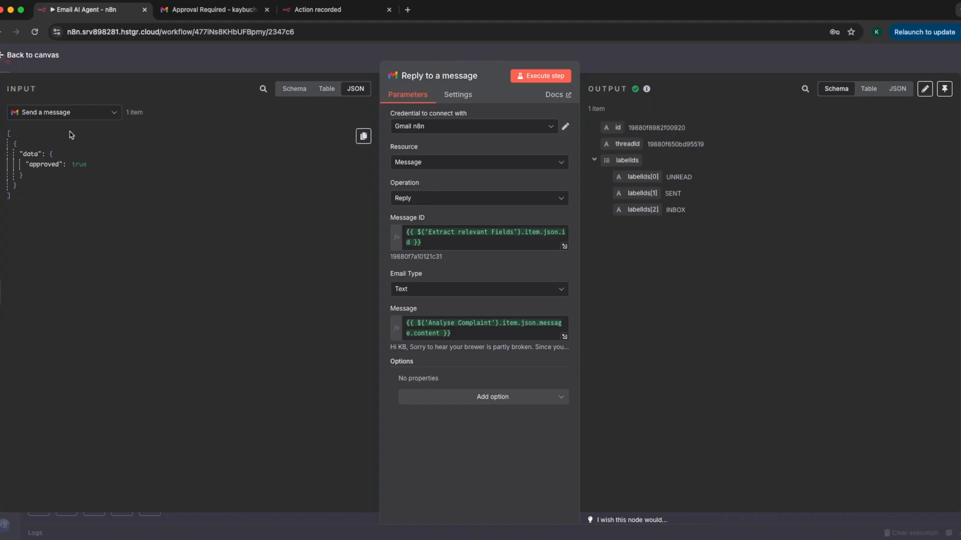
# Show the Extract relevant Fields input data to match its id with the reply's Message ID, and return to the canvas.
pyautogui.click(60, 112)
pyautogui.click(40, 245)
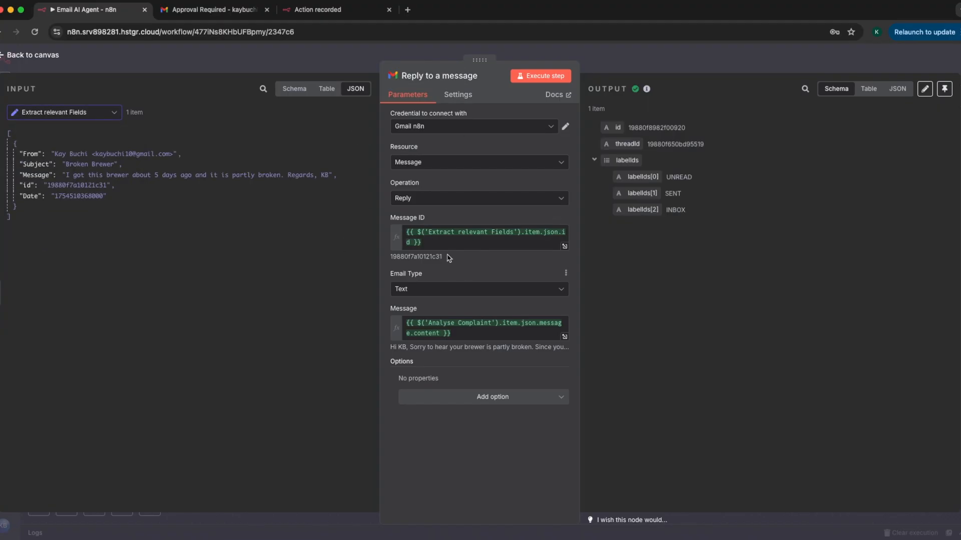
pyautogui.click(367, 59)
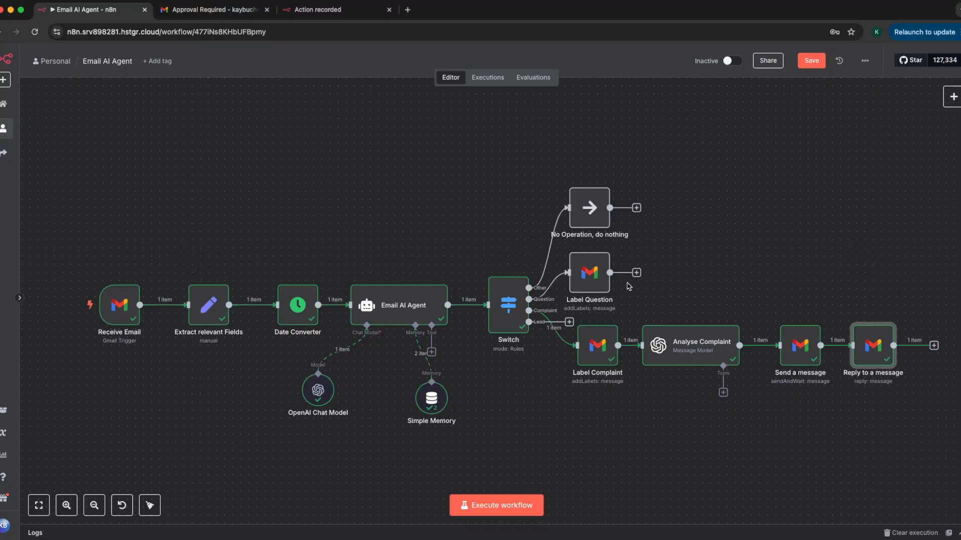
# Move the No Operation and Label Question nodes higher on the canvas, away from the complaint branch.
pyautogui.moveTo(592, 217); pyautogui.dragTo(600, 176)
pyautogui.moveTo(590, 257); pyautogui.dragTo(599, 227)
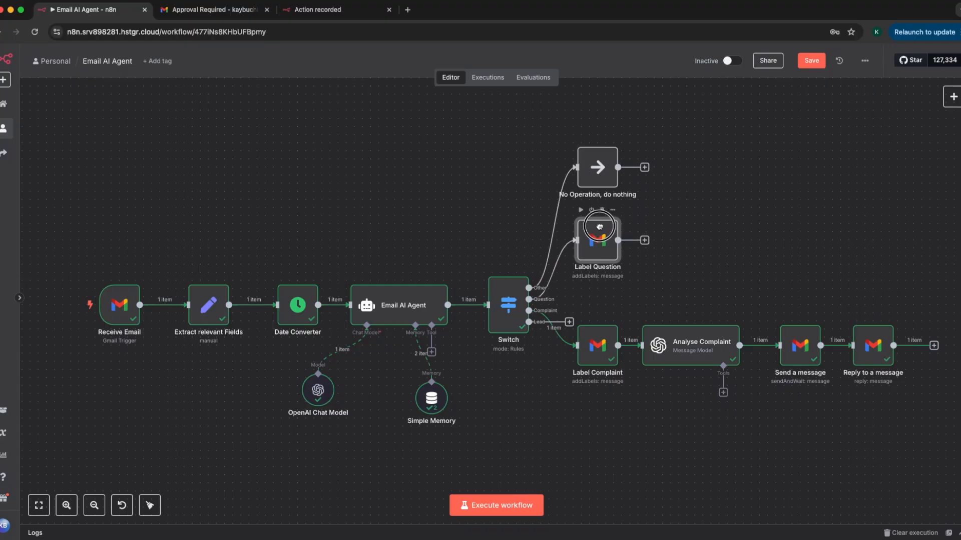